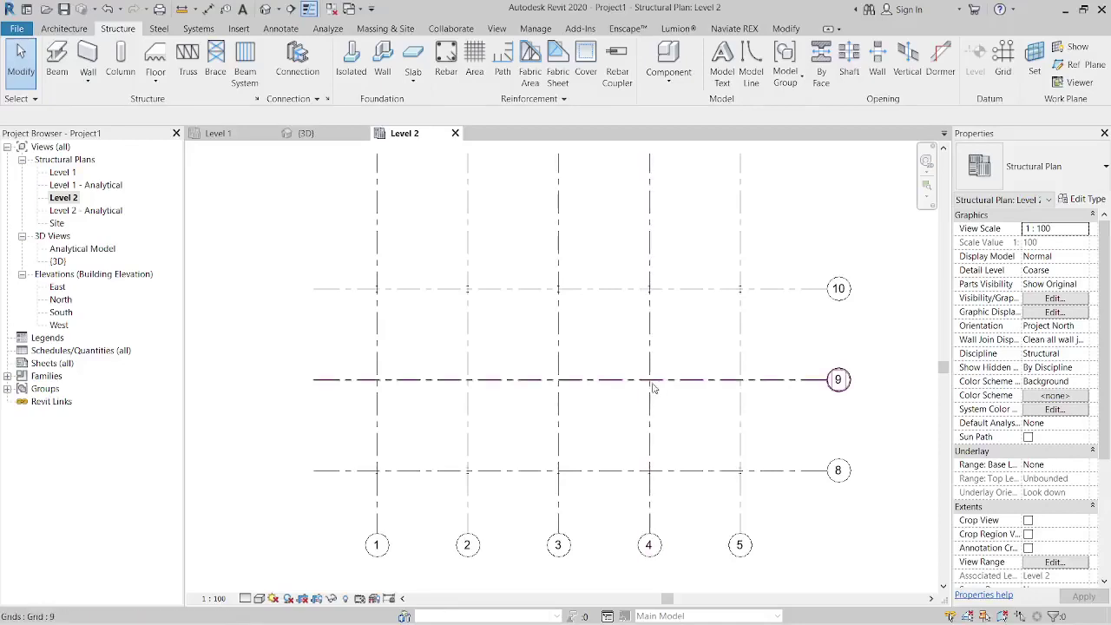
Step: Switch to the 3D view and orbit around the steel columns on their 1800 x 1200 x 450mm footings
left_click(306, 136)
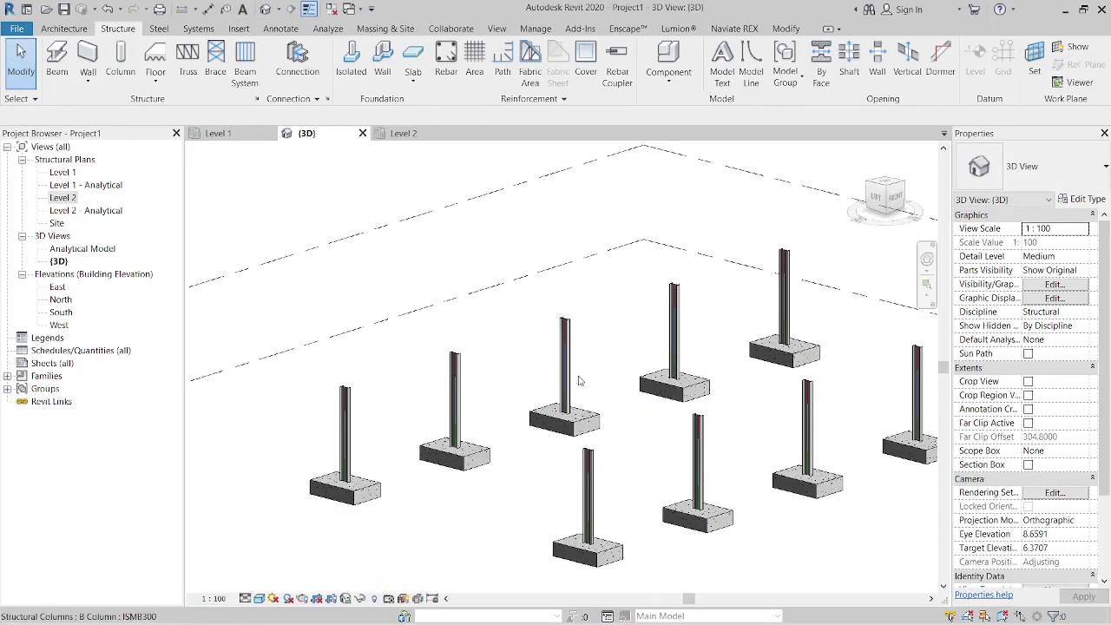
scroll(576, 382, "down", 2)
scroll(509, 373, "down", 2)
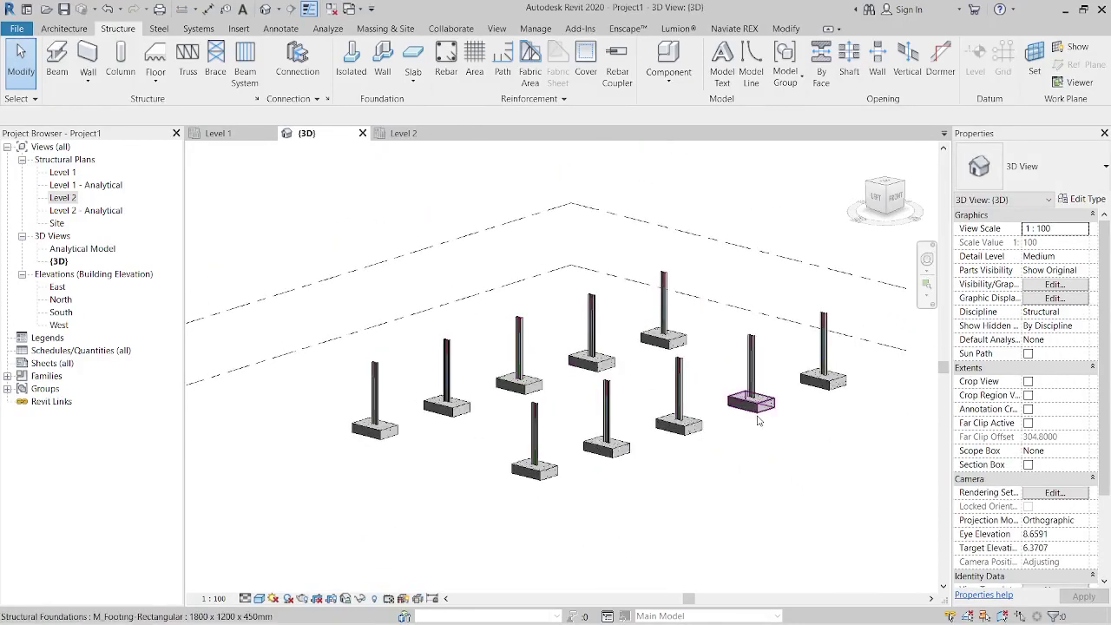
mouse_move(759, 420)
middle_mouse_down("shift")
mouse_move(552, 501)
mouse_move(811, 449)
middle_mouse_up("shift")
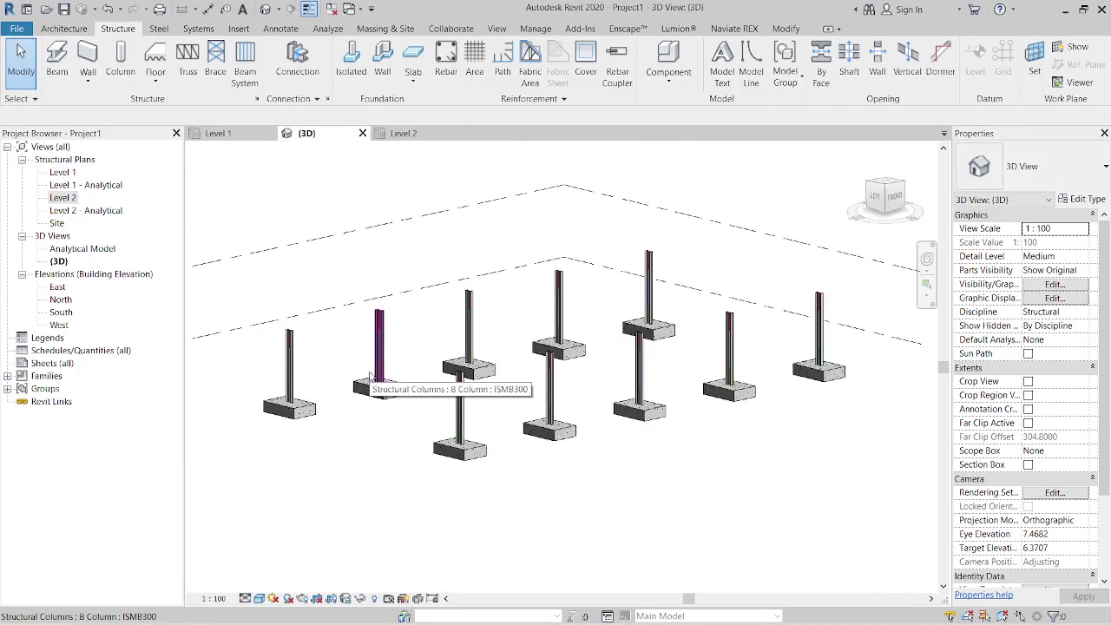
mouse_move(263, 458)
middle_mouse_down("shift")
mouse_move(257, 438)
mouse_move(310, 412)
middle_mouse_up("shift")
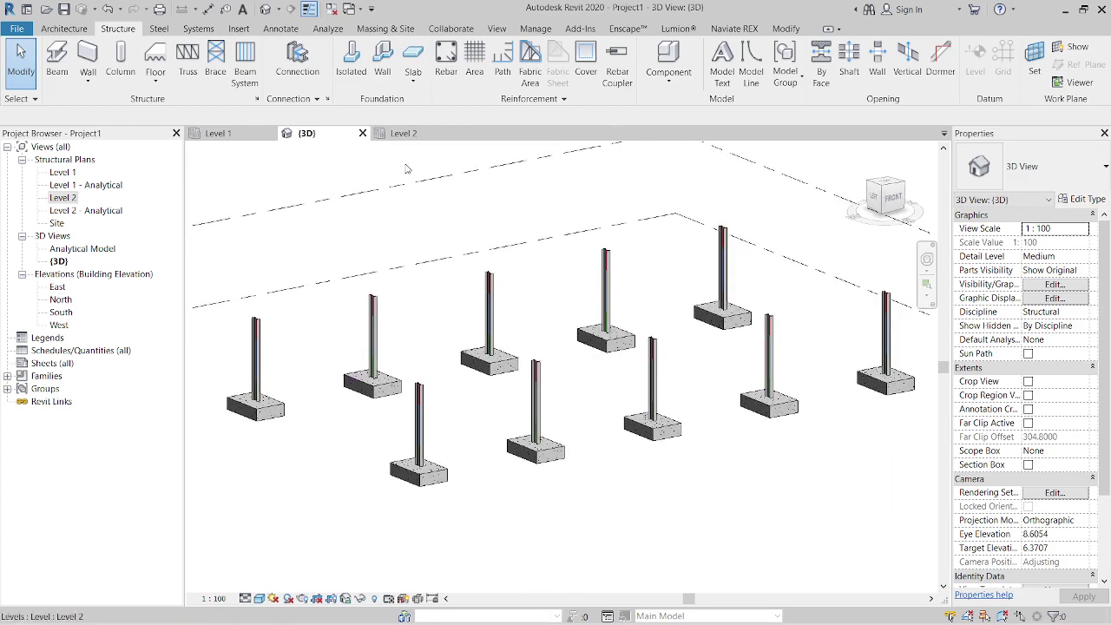
Step: On the Level 2 plan, place an ISMB225 beam along grid 1 from grid 10 to grid 8
left_click(407, 134)
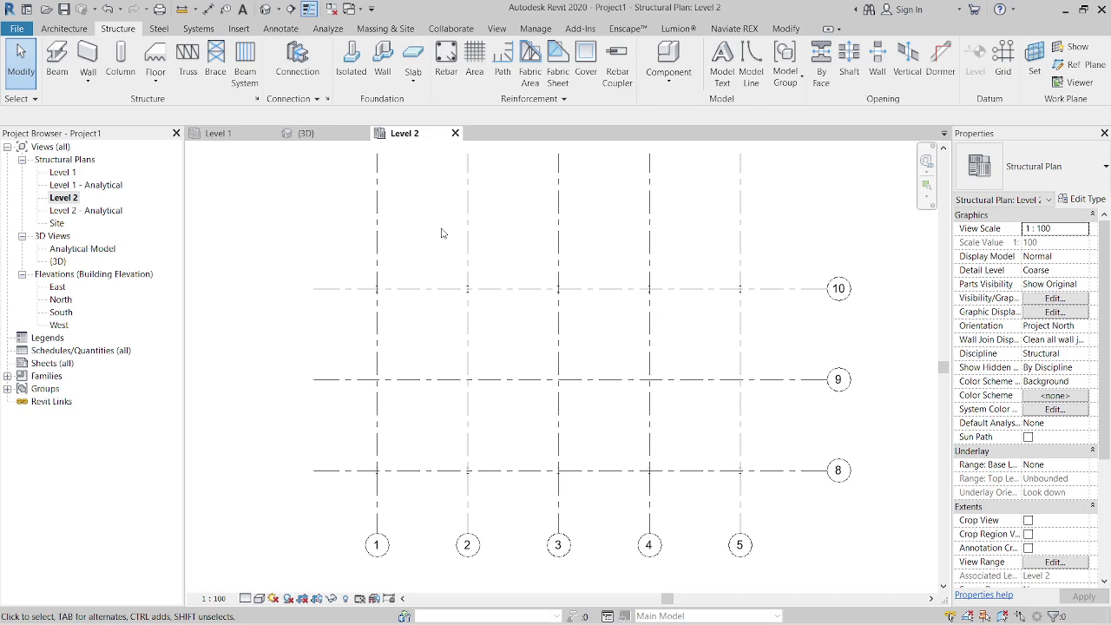
left_click(57, 62)
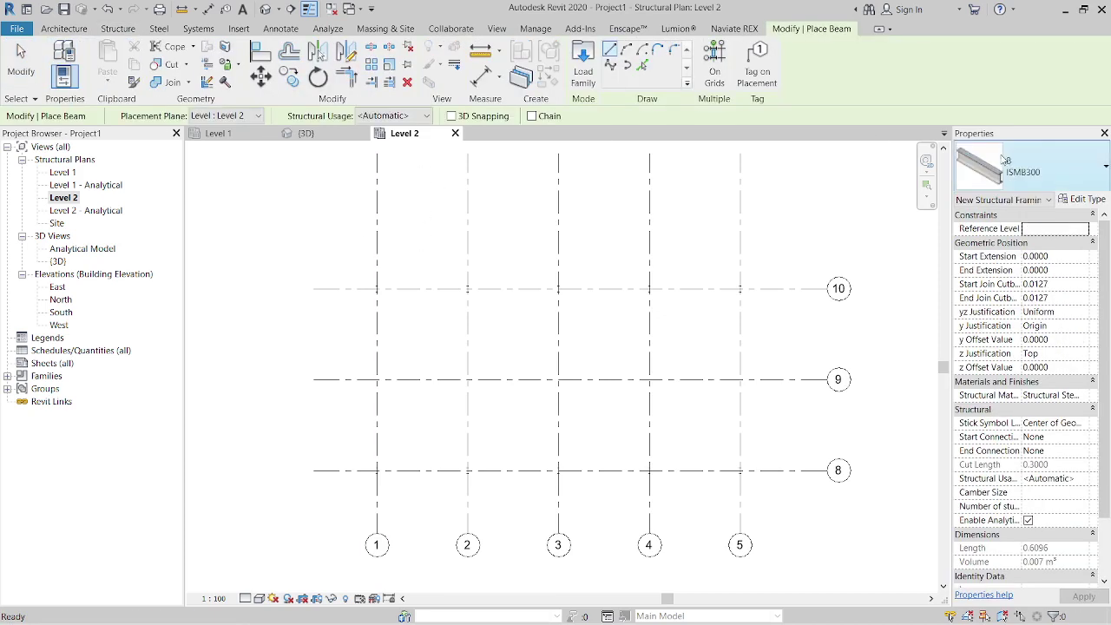
left_click(1049, 172)
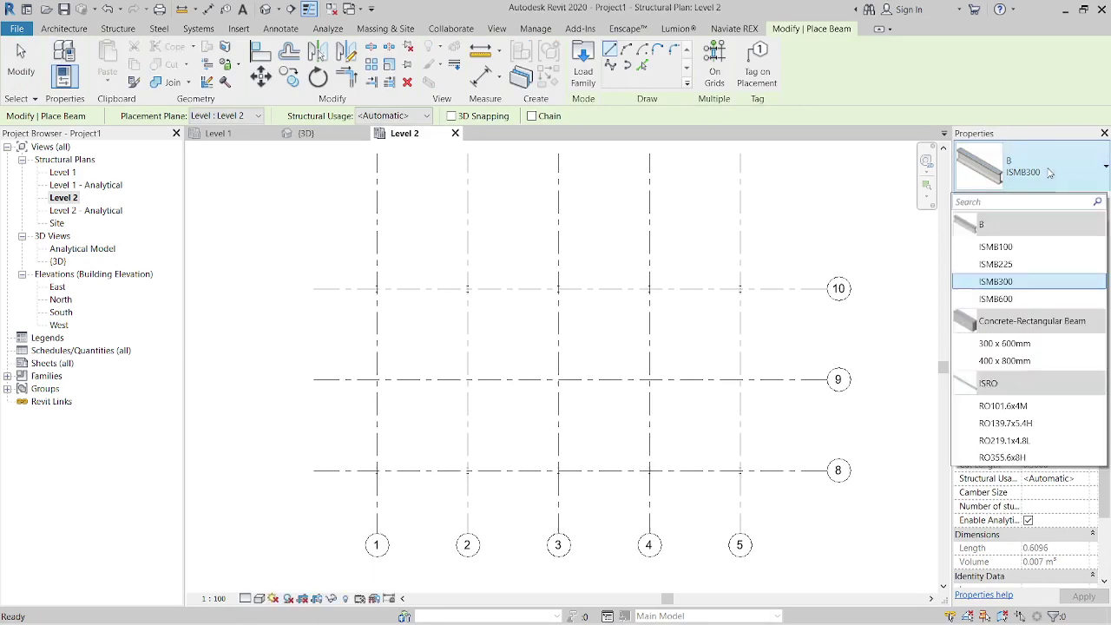
left_click(1009, 266)
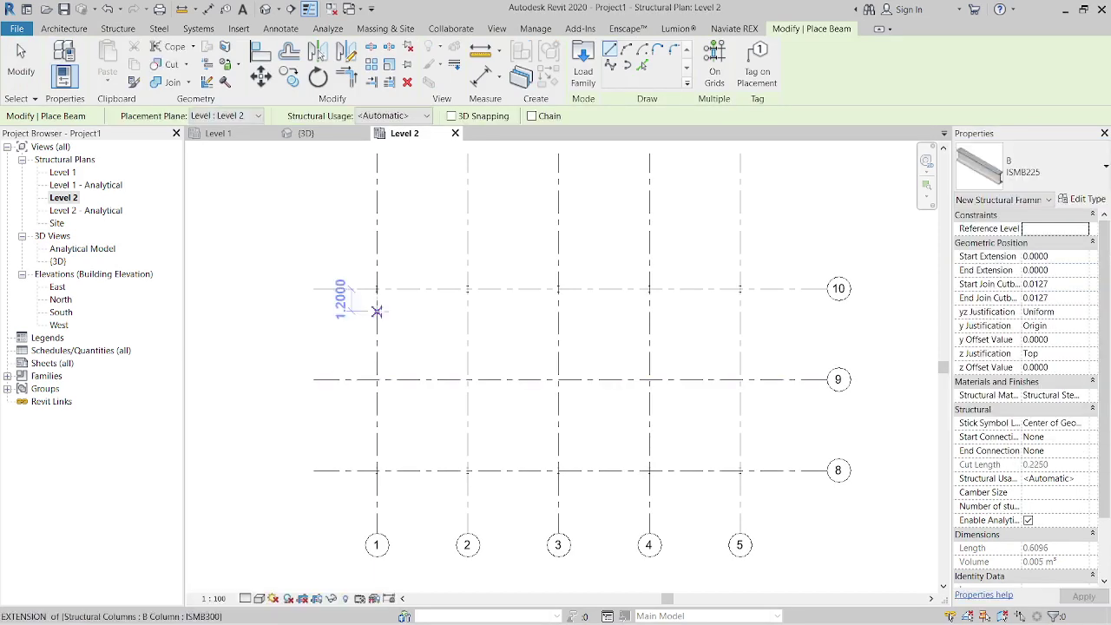
middle_click_drag(430, 332, 487, 255)
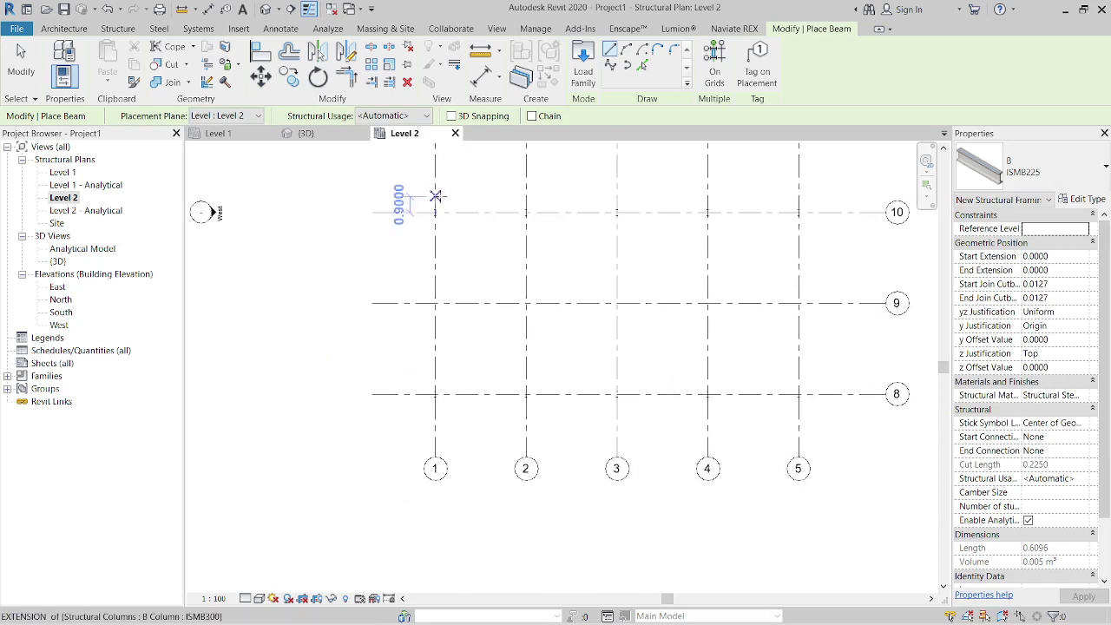
scroll(434, 209, "up", 2)
scroll(433, 213, "up", 2)
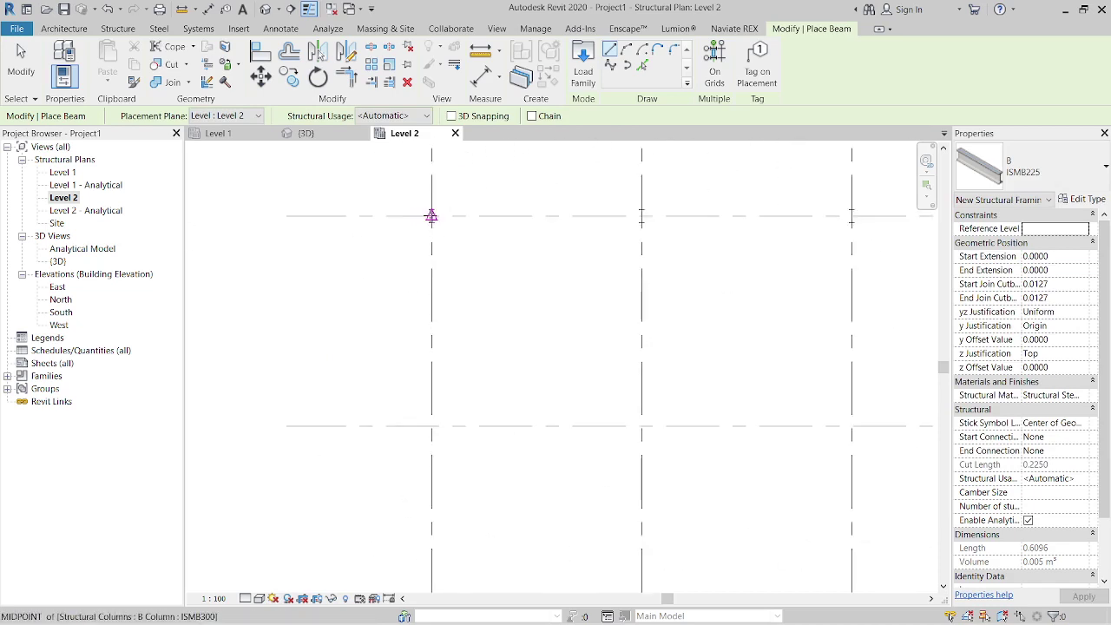
left_click(432, 215)
middle_click_drag(434, 414, 419, 189)
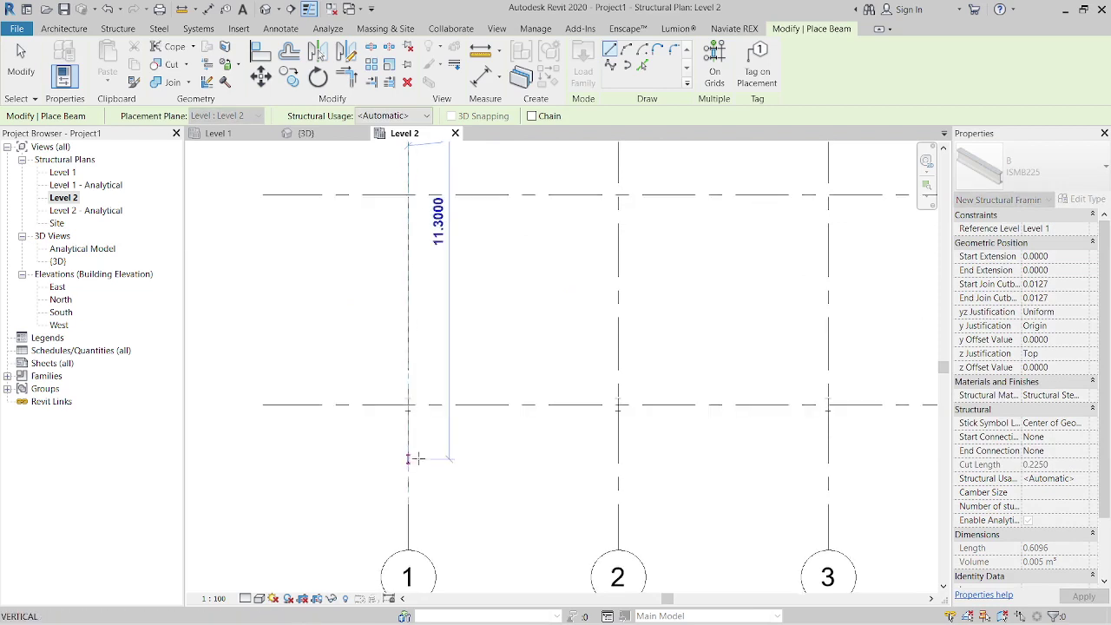
left_click(559, 370)
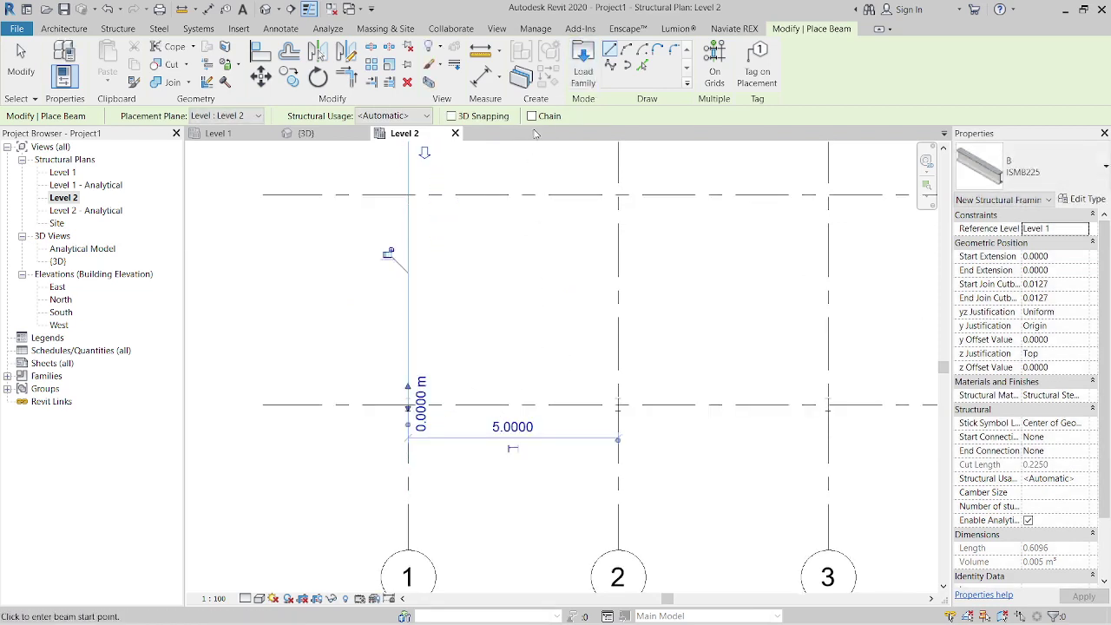
key("Escape")
key("Escape")
scroll(520, 289, "down", 3)
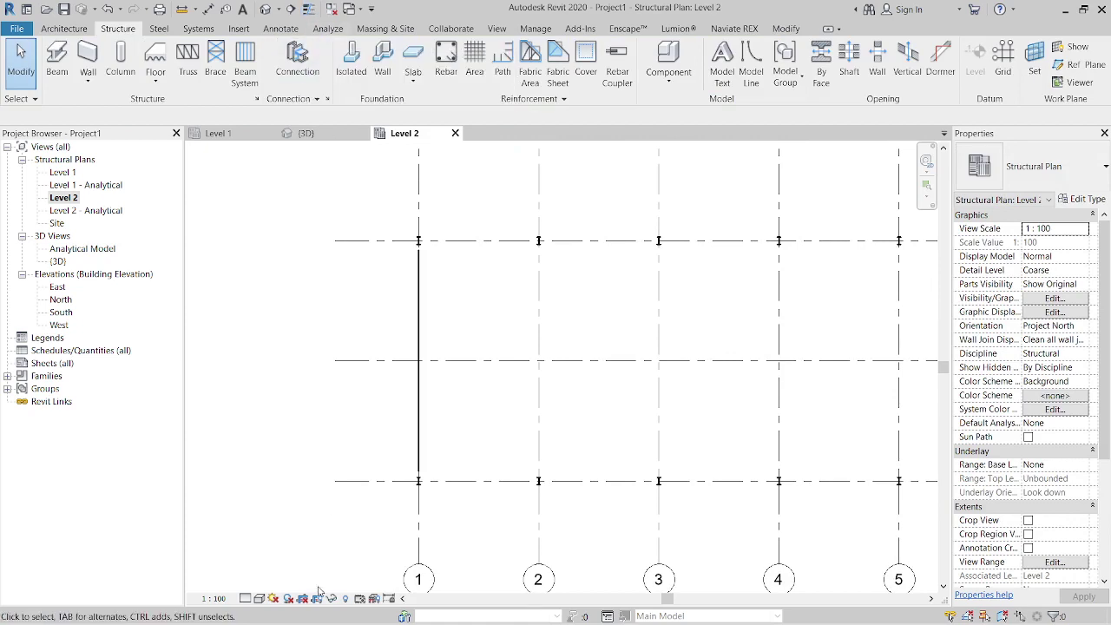
Step: Set the Level 2 plan to Fine detail level and pan along the grid 1 beam
left_click(246, 598)
left_click(254, 585)
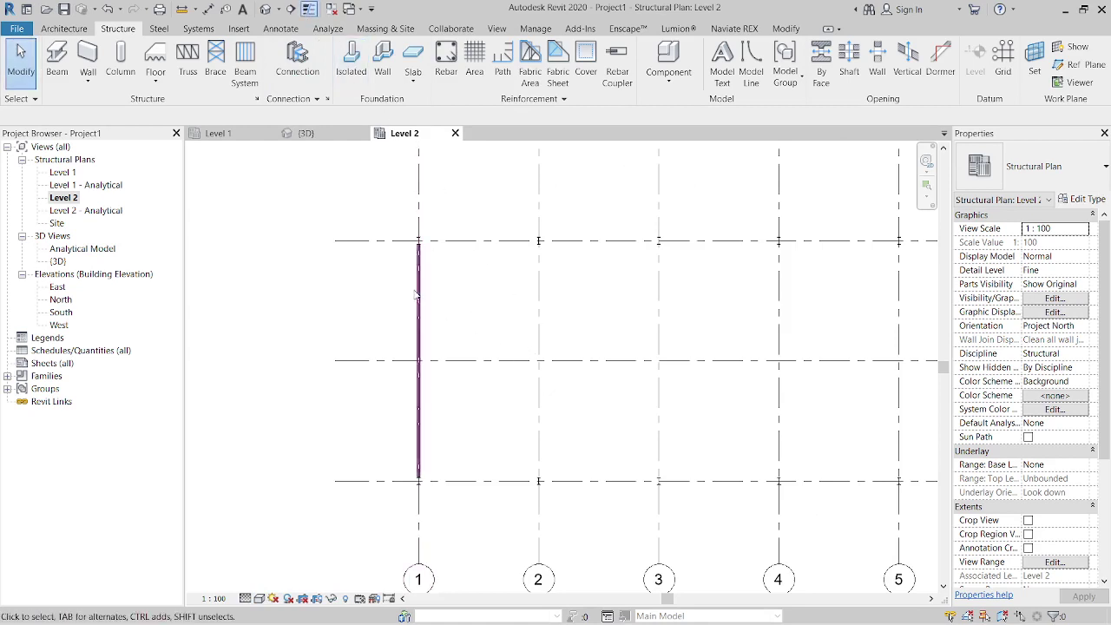
scroll(405, 252, "up", 5)
middle_click_drag(630, 346, 514, 349)
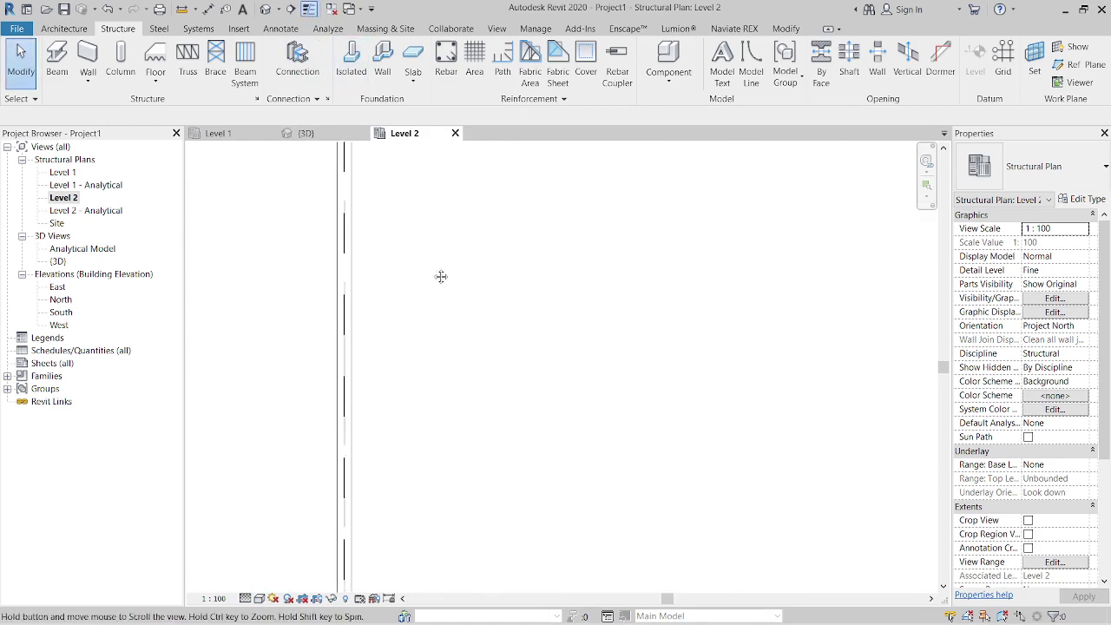
scroll(466, 385, "down", 3)
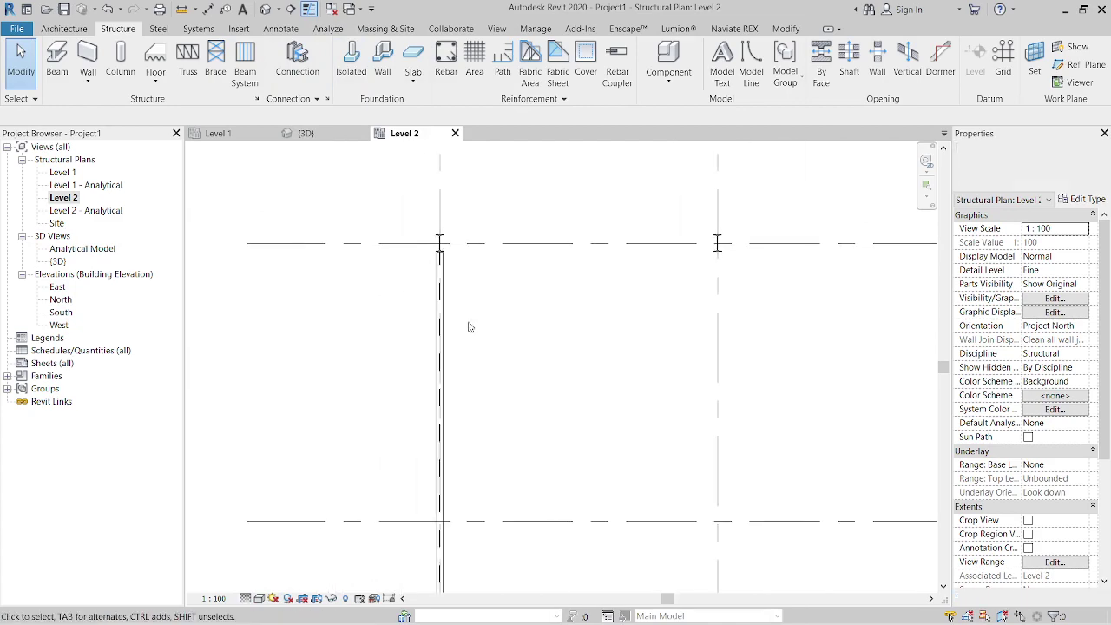
Step: Check the new beam in the 3D view from the ViewCube's Left face
left_click(333, 137)
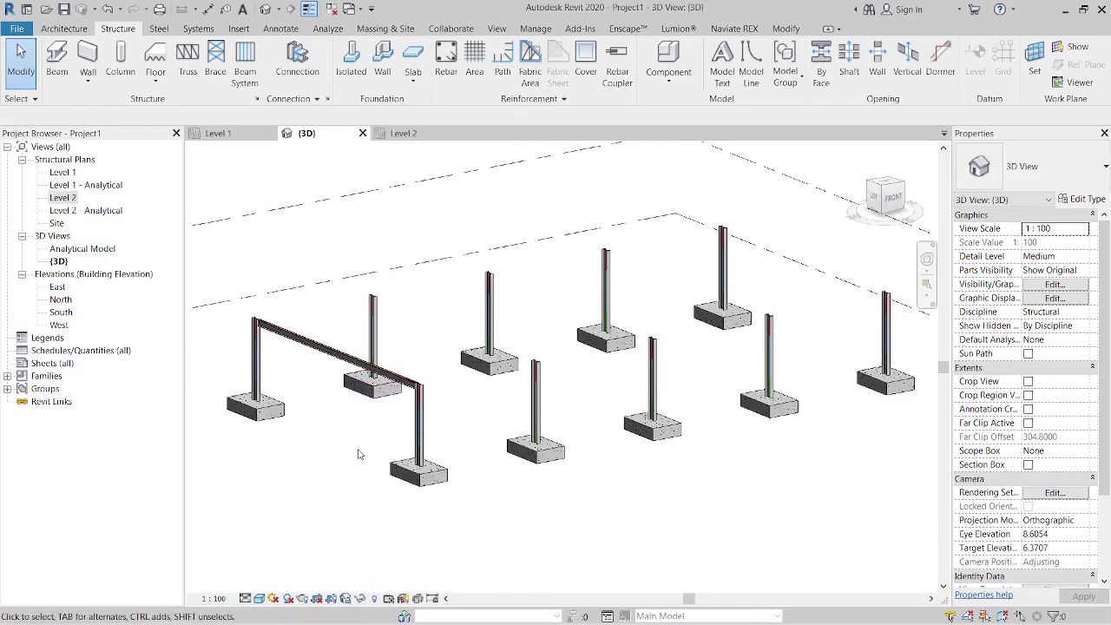
middle_click_drag(361, 455, 391, 314, "shift")
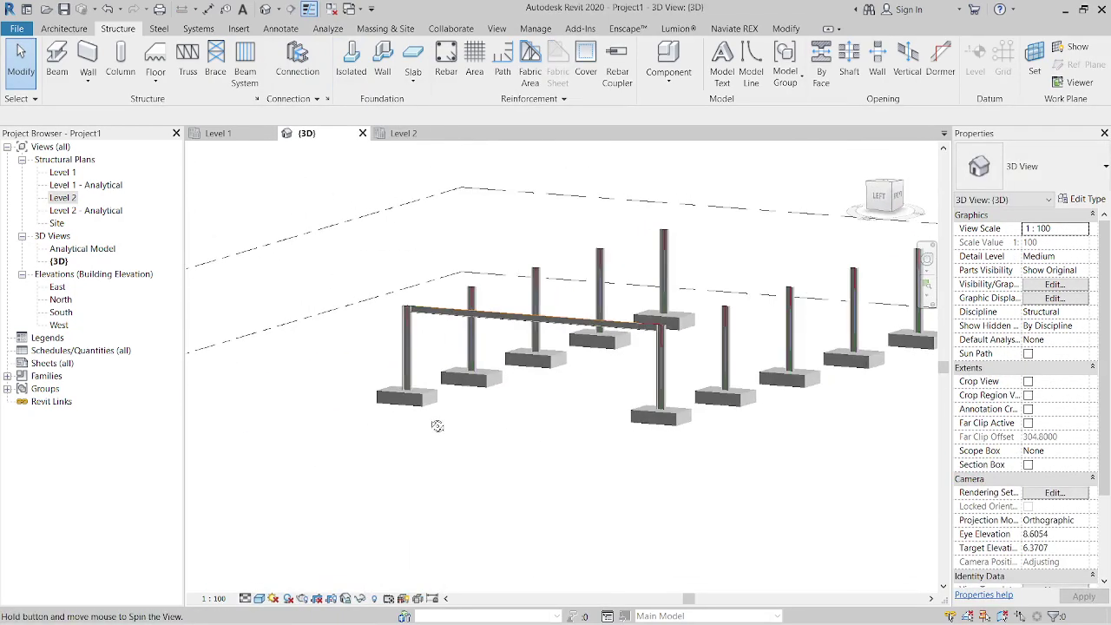
left_click(879, 195)
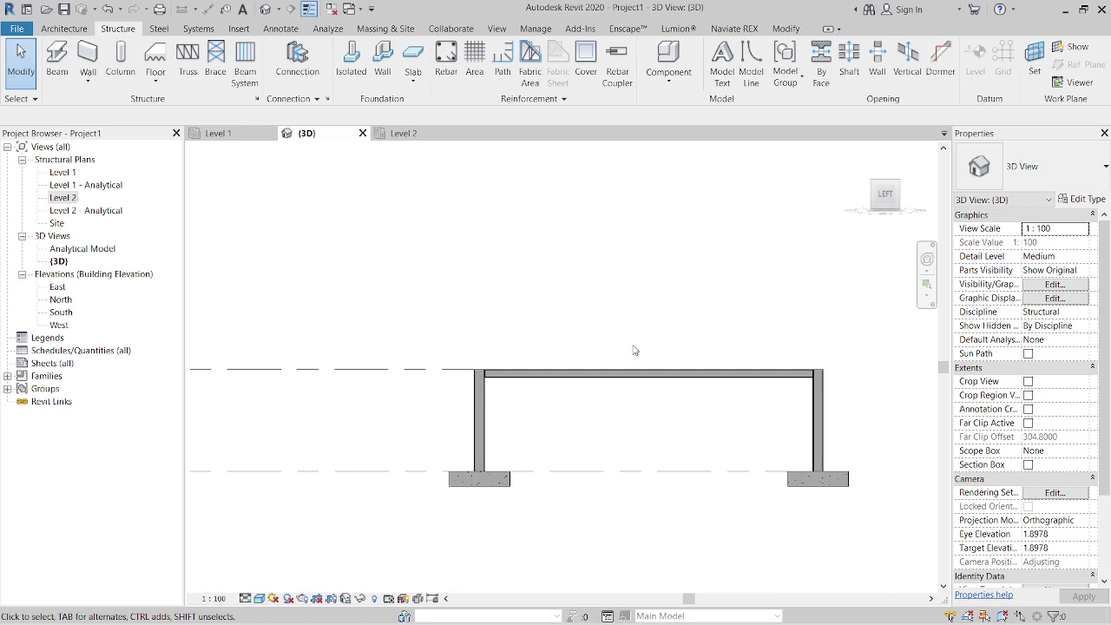
Step: Delete the original grid 1 beam from the Level 2 plan
left_click(678, 379)
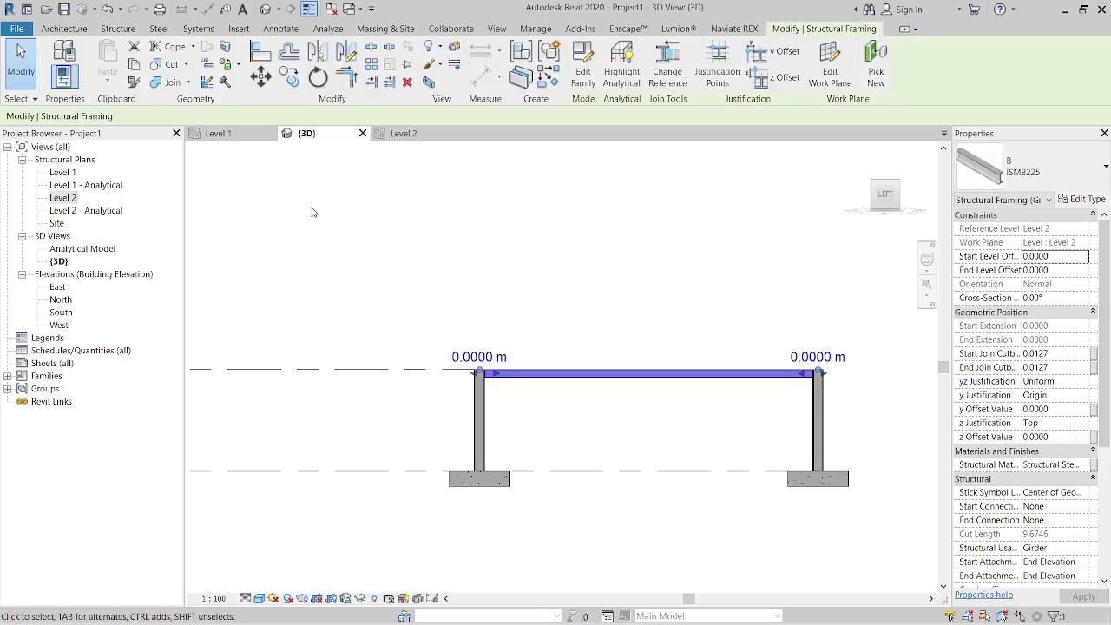
key("Escape")
left_click(404, 133)
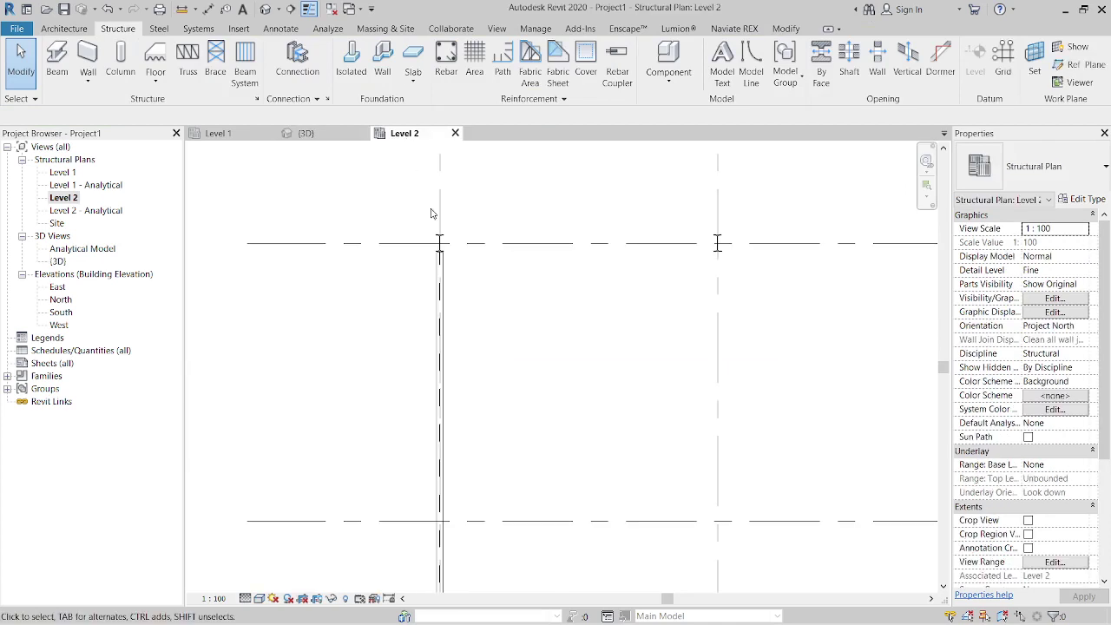
left_click(441, 409)
scroll(559, 315, "down", 2)
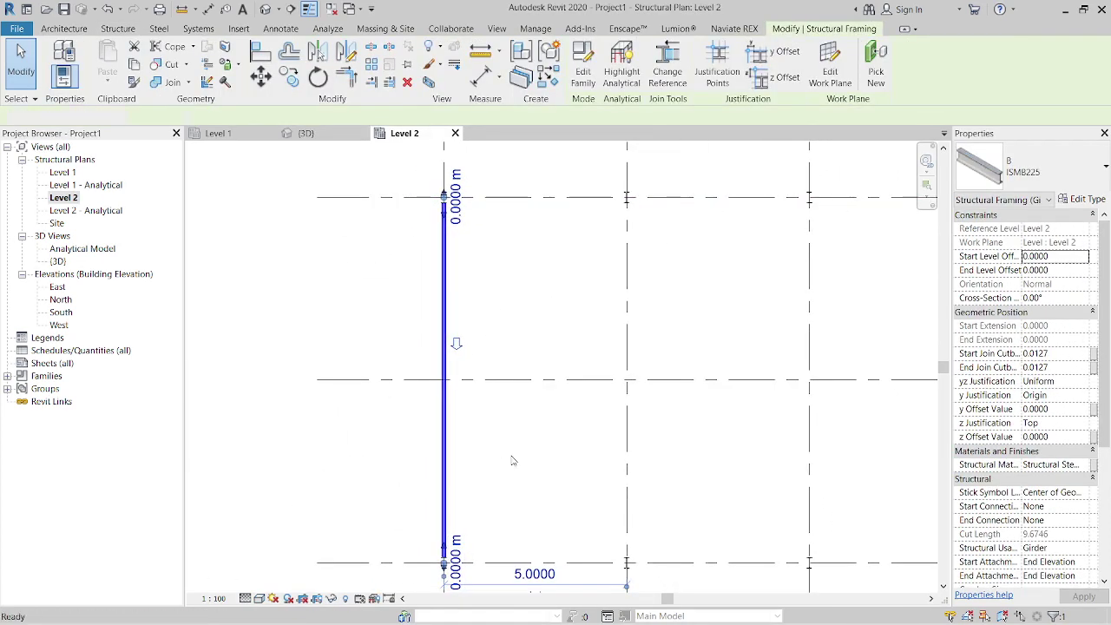
key("Delete")
Step: Draw two ISMB225 beams, each from a column to the midspan intersection, and view them in 3D
left_click(57, 59)
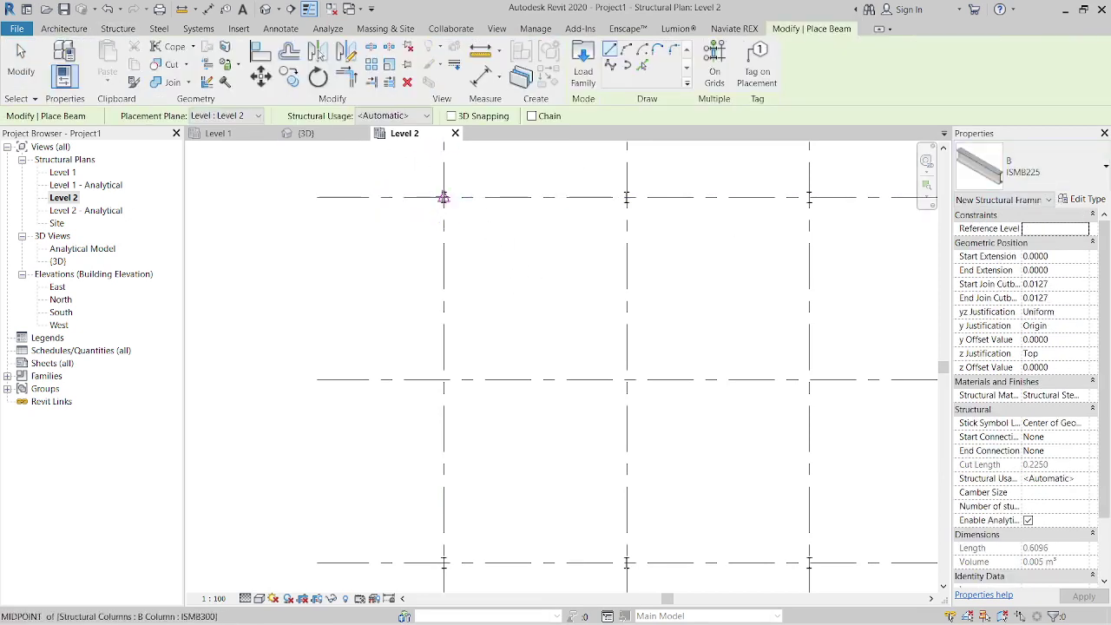
left_click(444, 197)
left_click(443, 379)
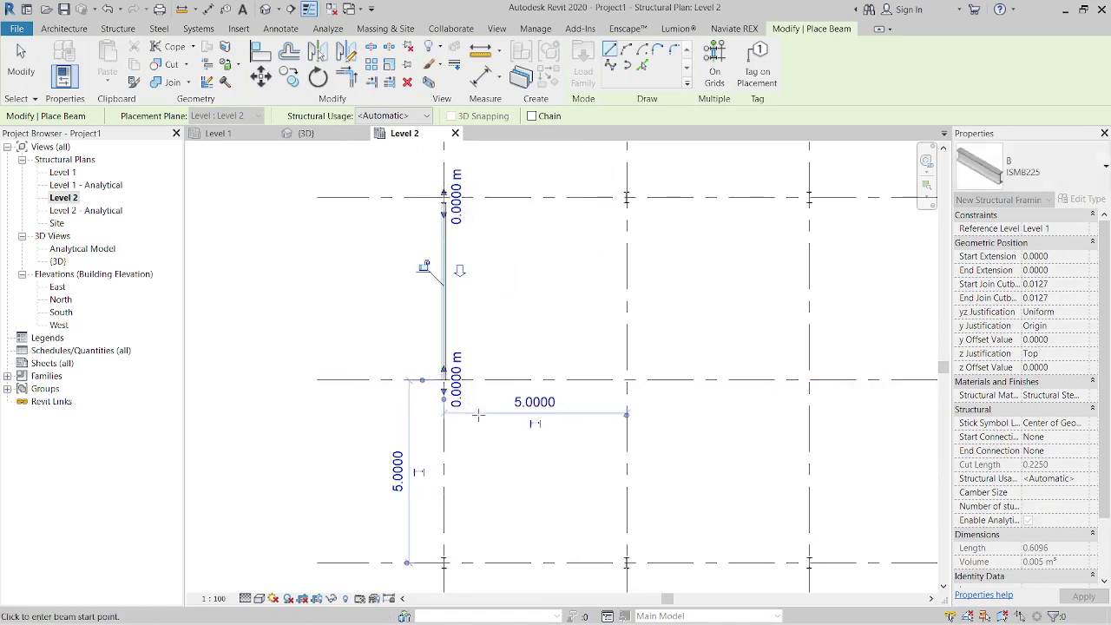
middle_click_drag(513, 517, 506, 464)
left_click(437, 509)
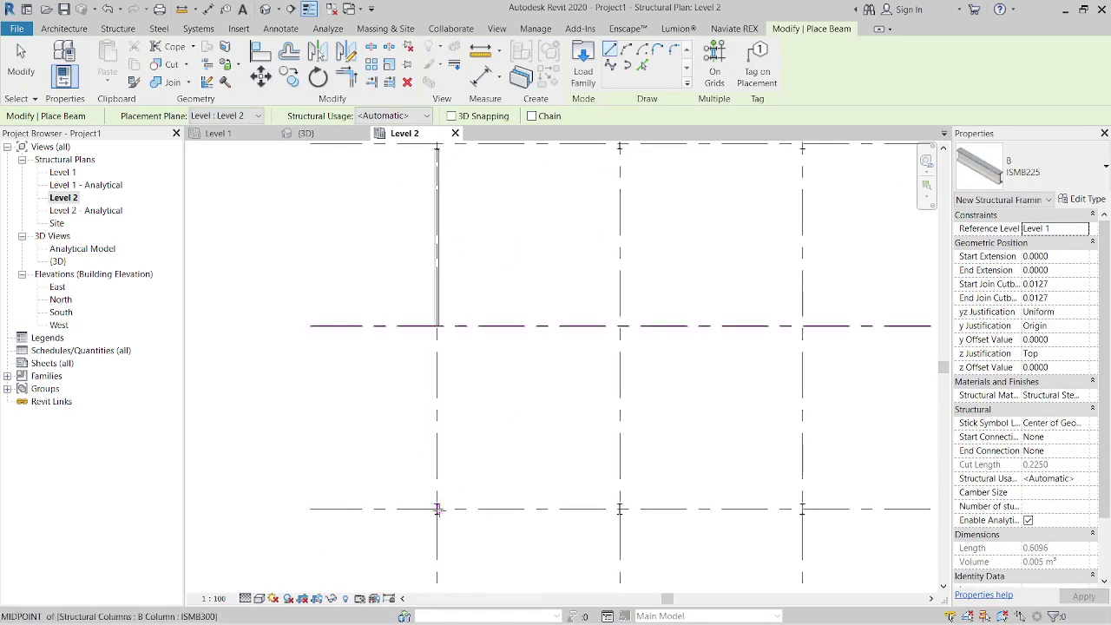
left_click(437, 325)
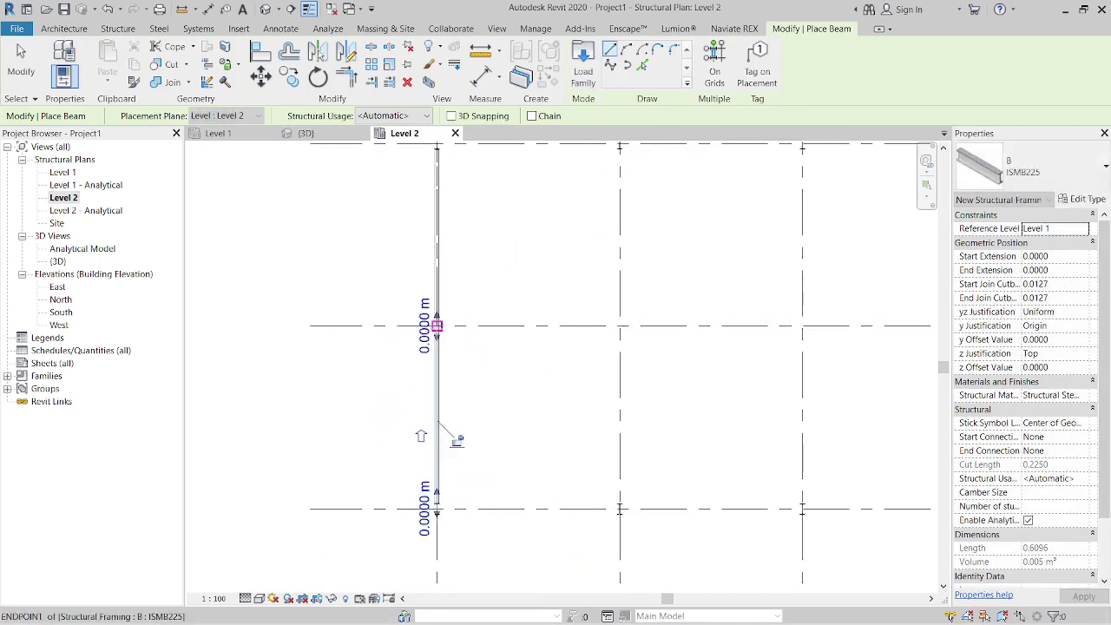
key("Escape")
left_click(309, 134)
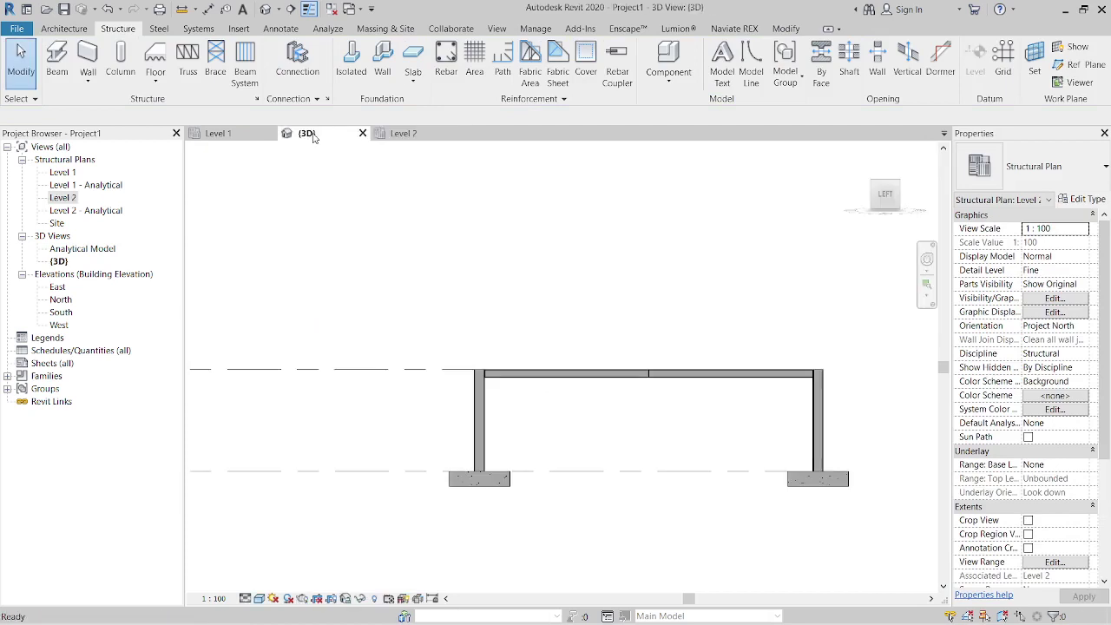
Step: Give the left half beam an End Level Offset of 1.2 m
left_click(576, 382)
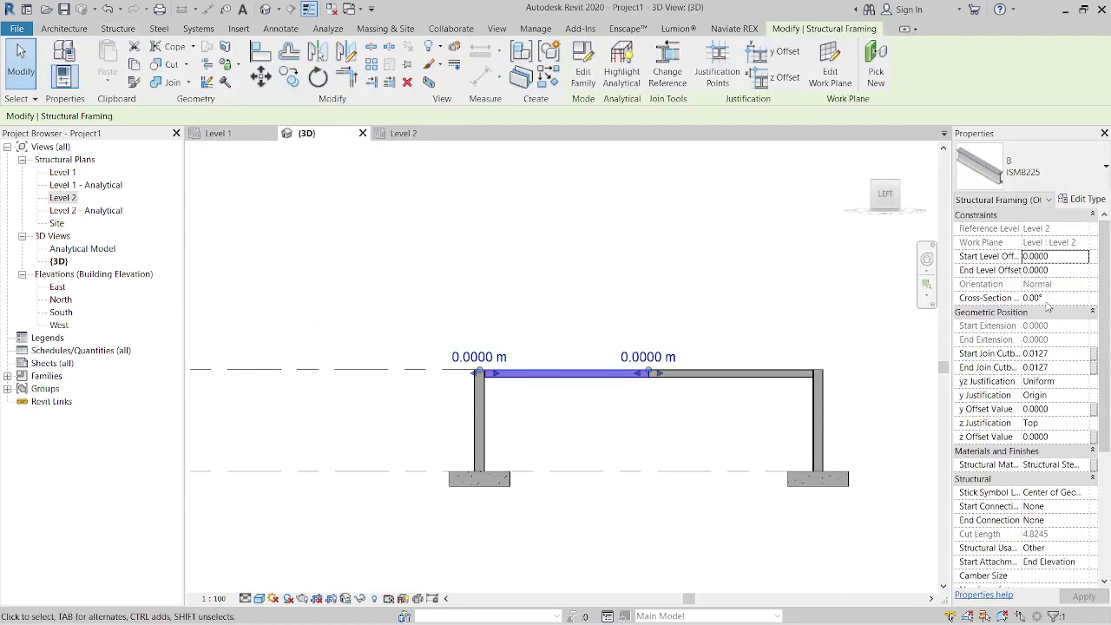
left_click(1069, 270)
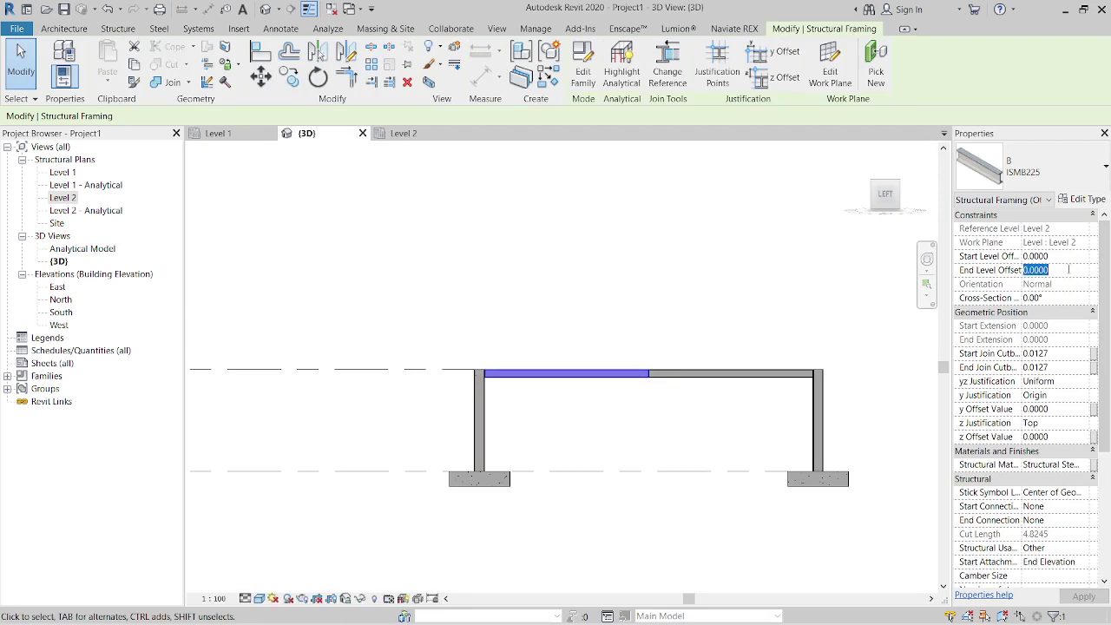
type("1")
type(".2")
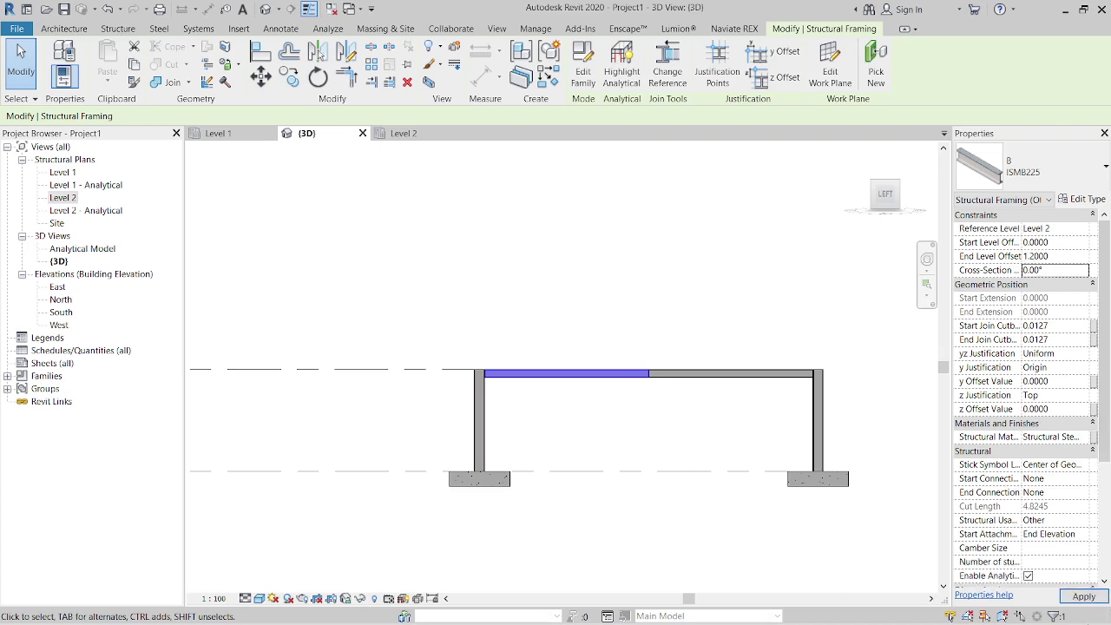
left_click(617, 420)
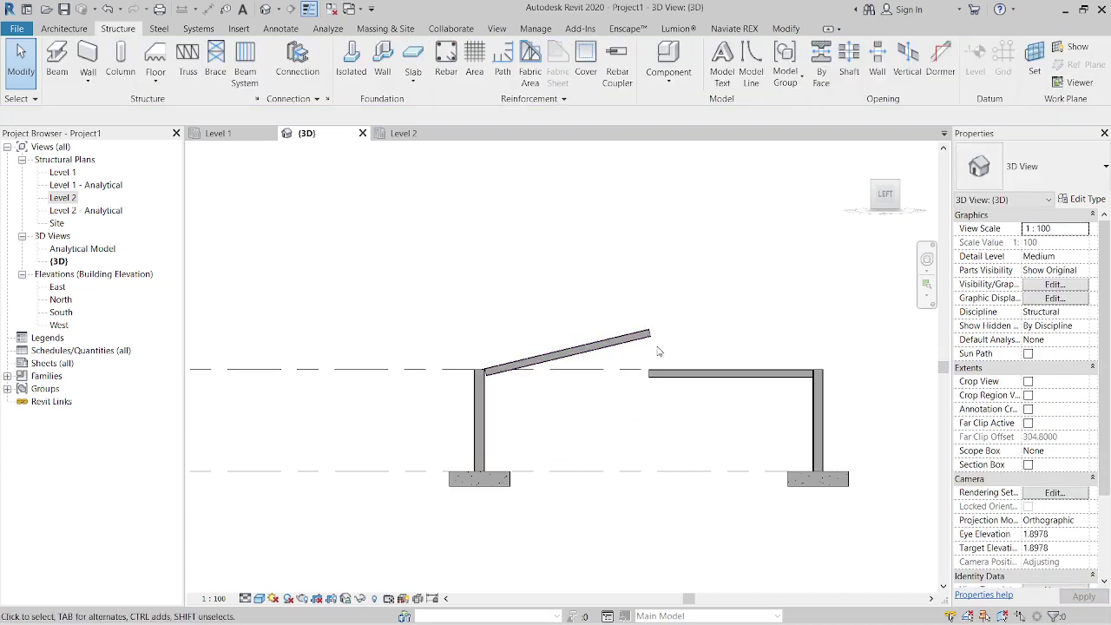
Step: Set the right half beam's End Level Offset to 1.2 m too, then deselect it
middle_click_drag(667, 361, 627, 341)
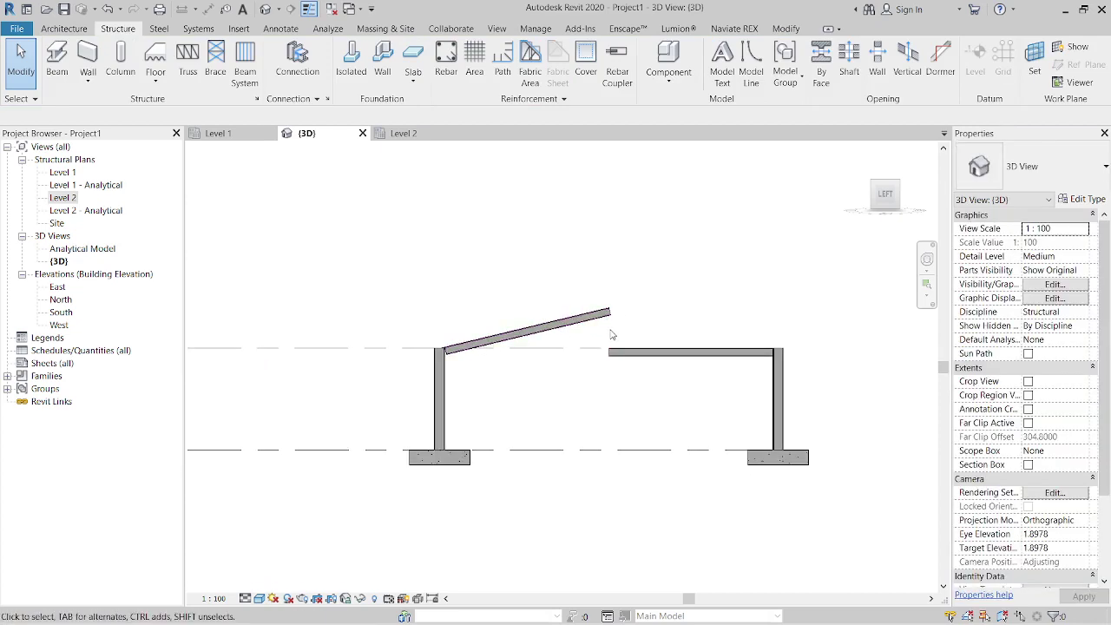
left_click(640, 356)
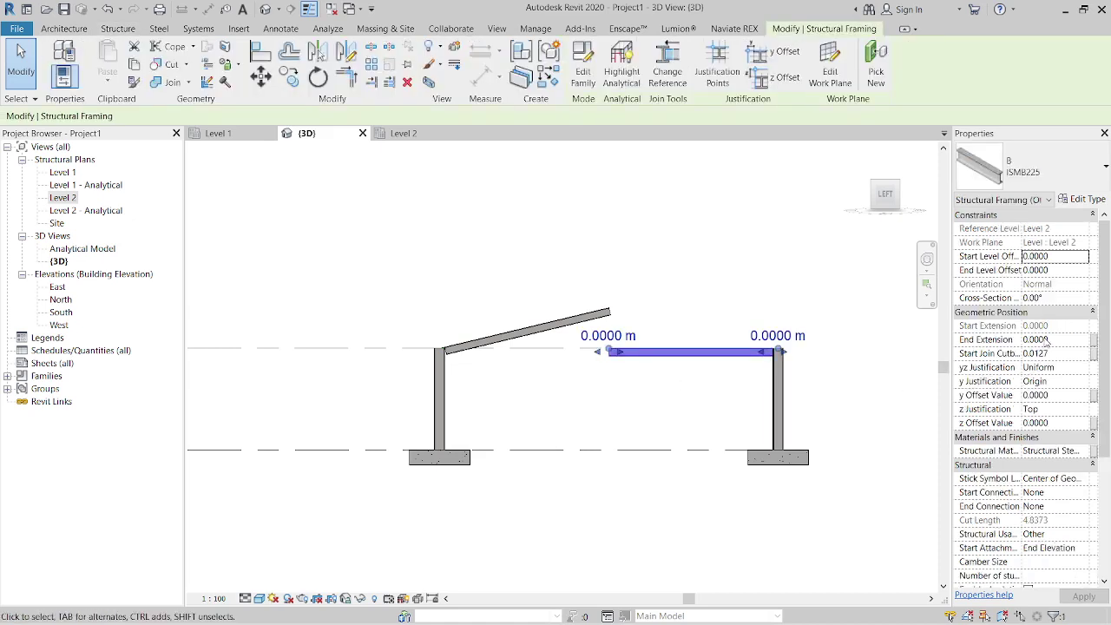
left_click(1060, 271)
type("1.2")
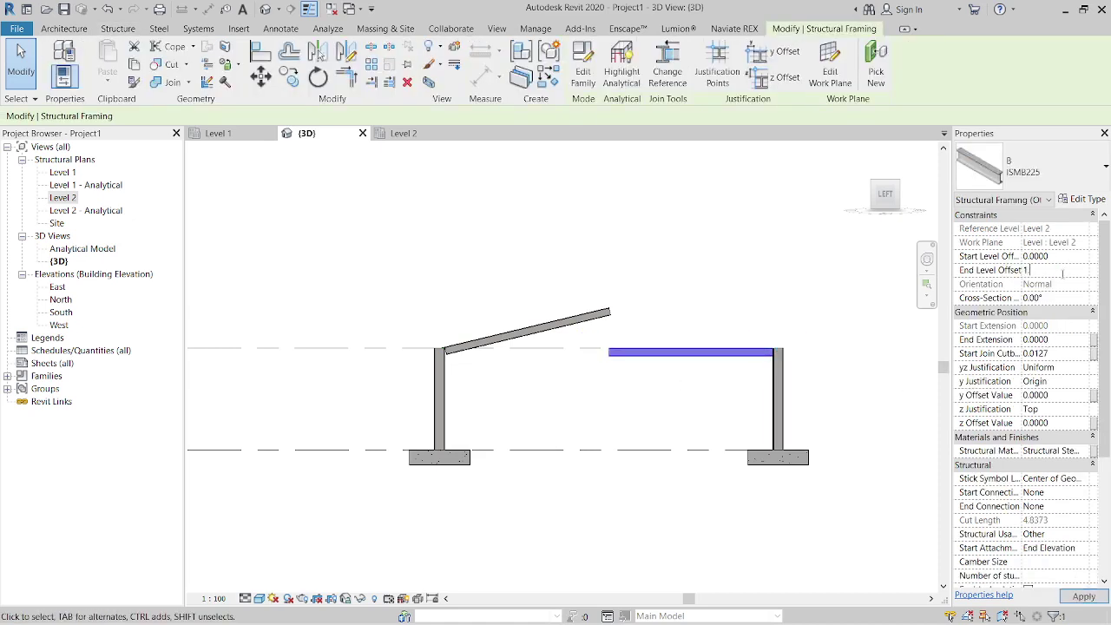
key("Tab")
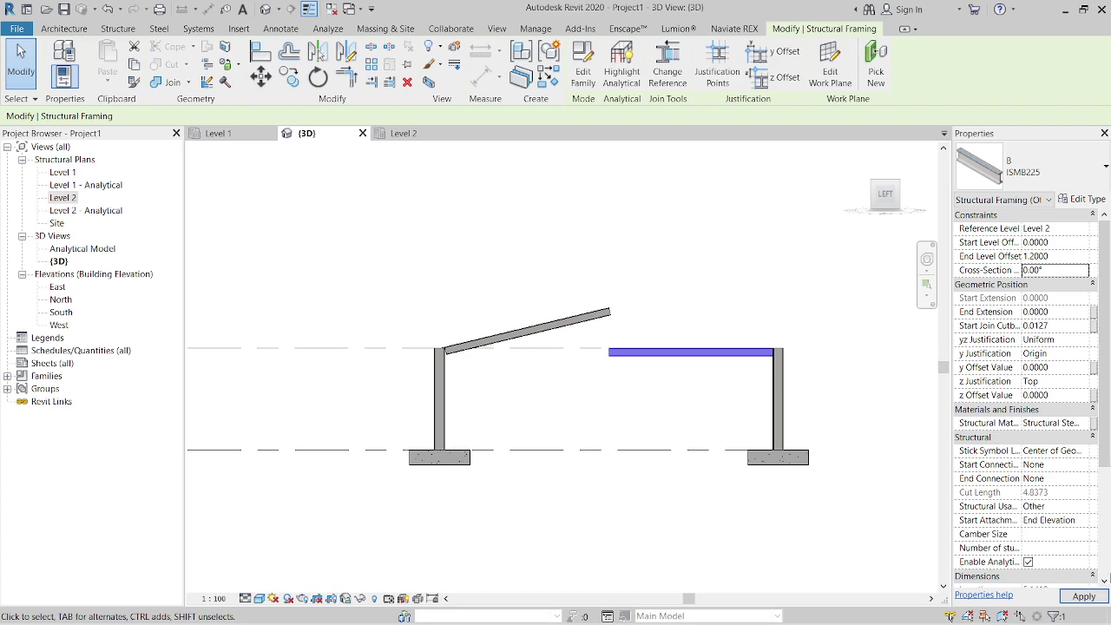
left_click(1084, 597)
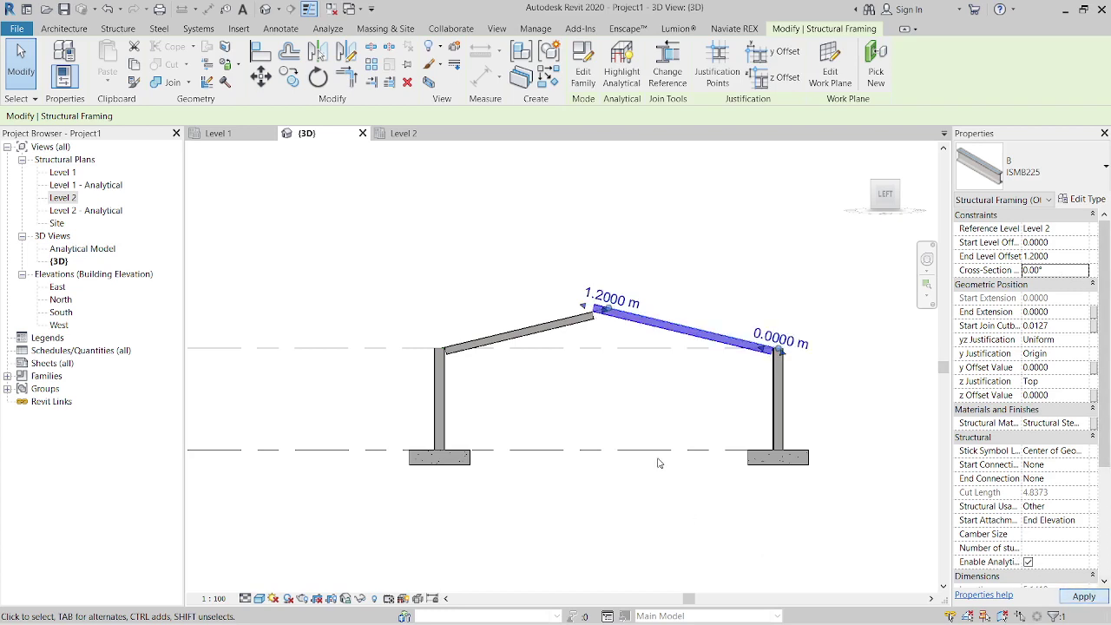
left_click(642, 434)
scroll(599, 343, "up", 3)
scroll(589, 338, "down", 2)
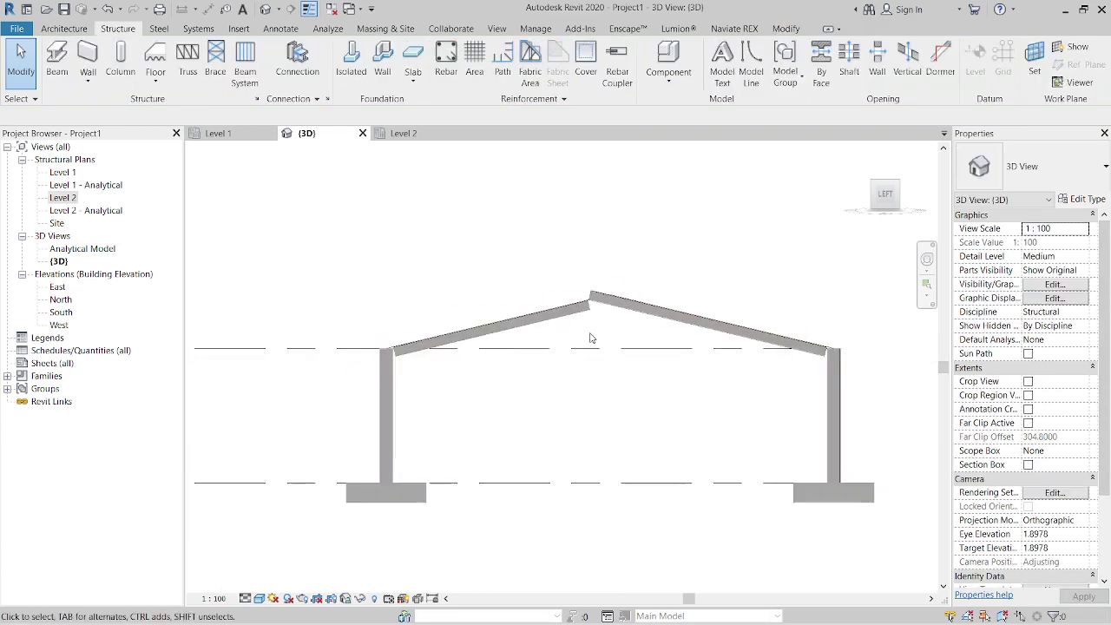
scroll(590, 337, "down", 1)
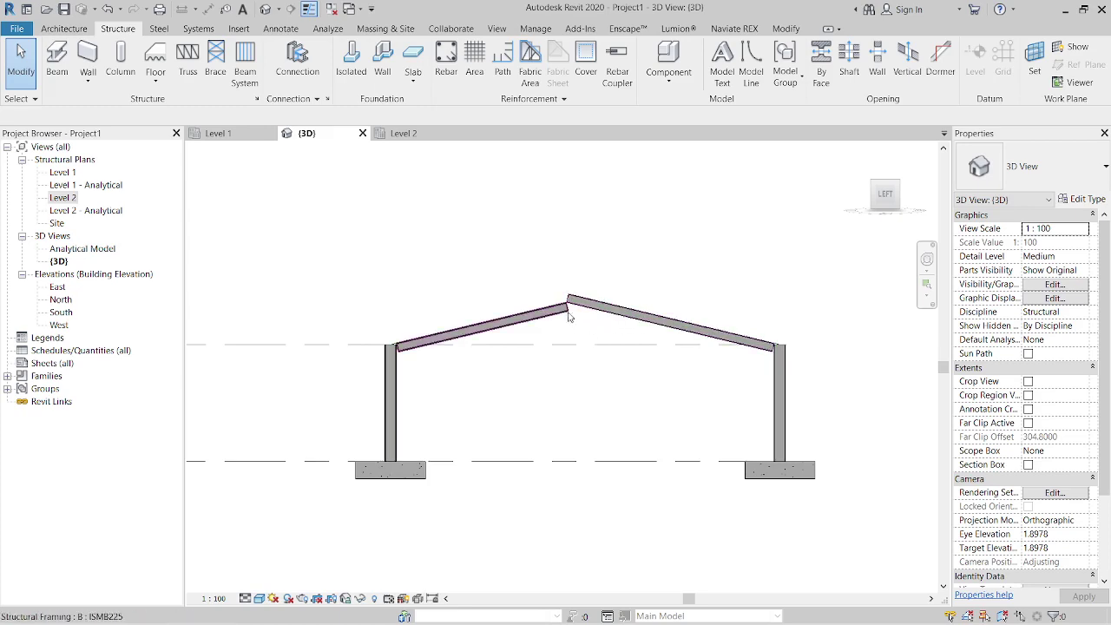
Step: Select the right and left ISMB225 rafters and delete them
left_click(605, 319)
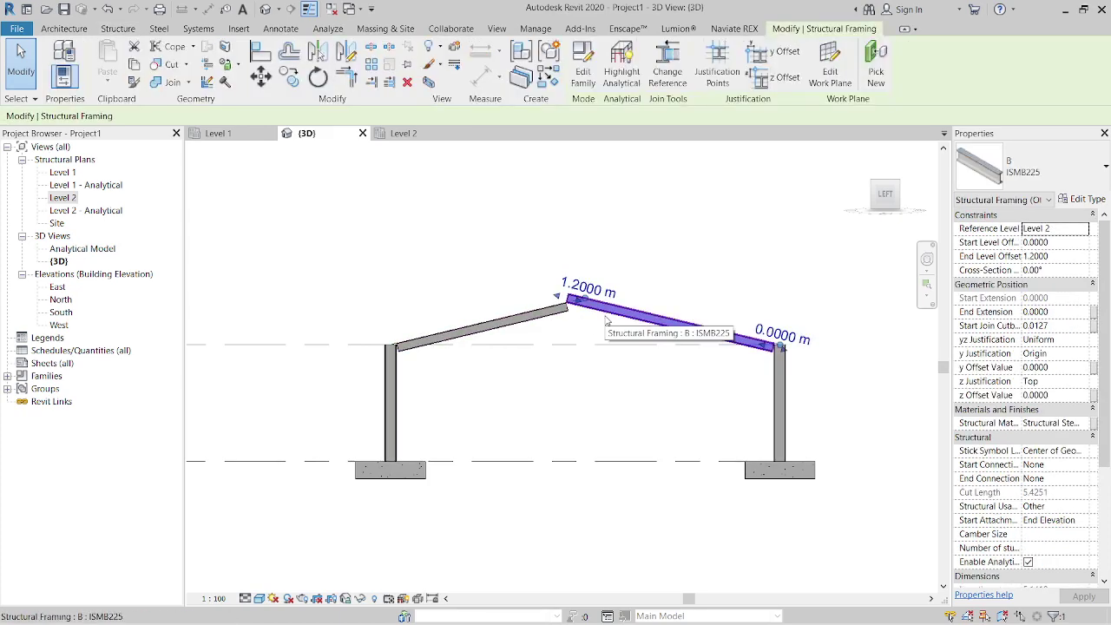
left_click(612, 363)
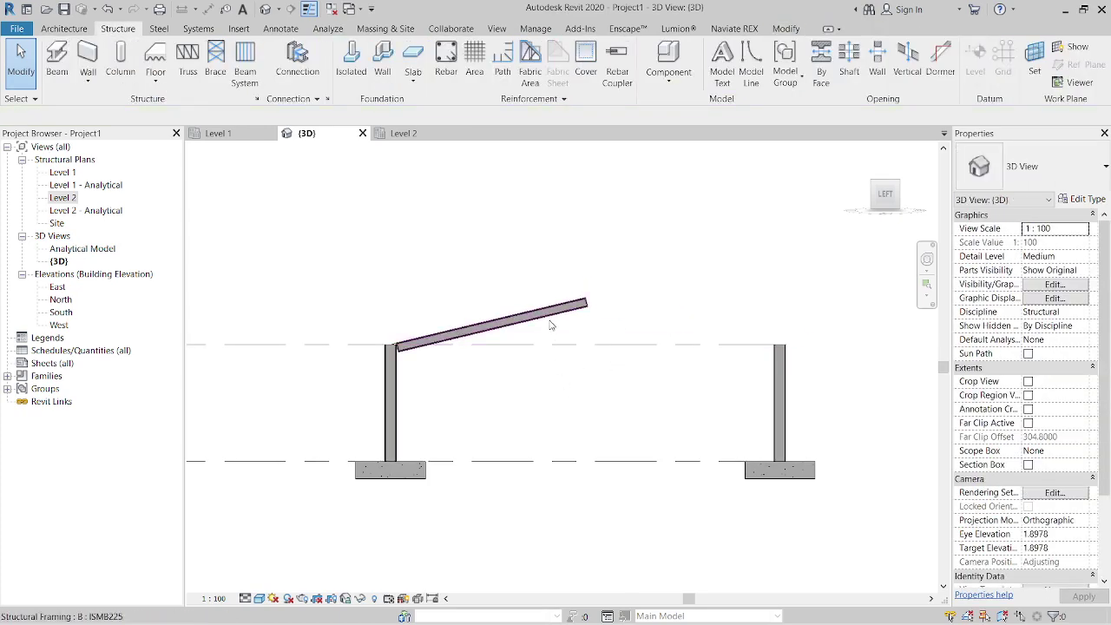
left_click(551, 318)
key("Delete")
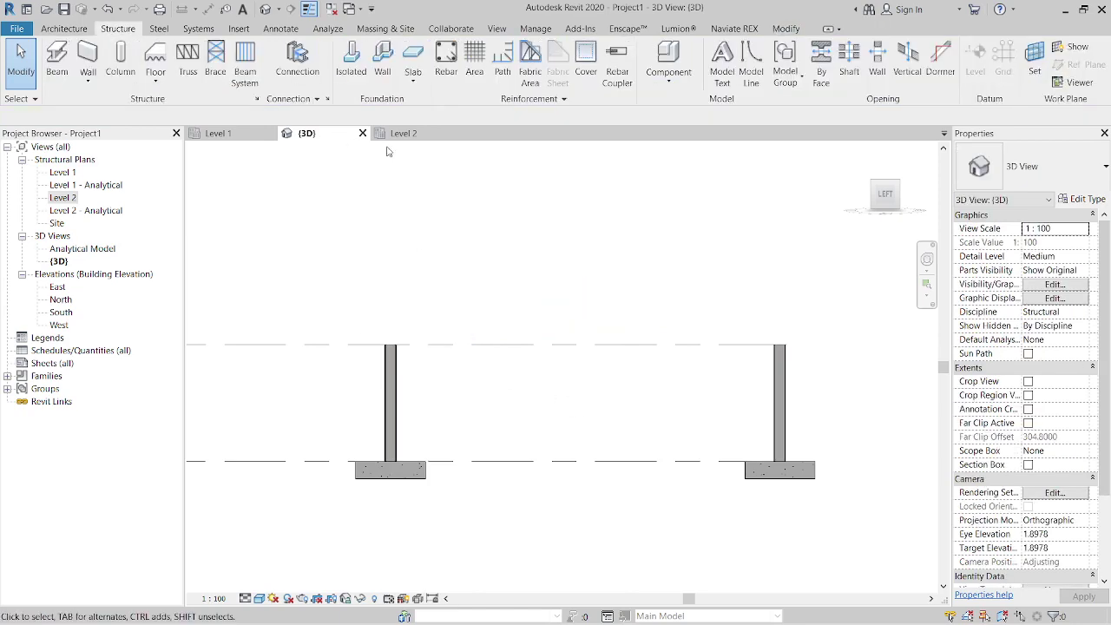
Step: On the Level 2 plan, draw a single ISMB225 beam about 10.3 m long along grid 1
left_click(433, 144)
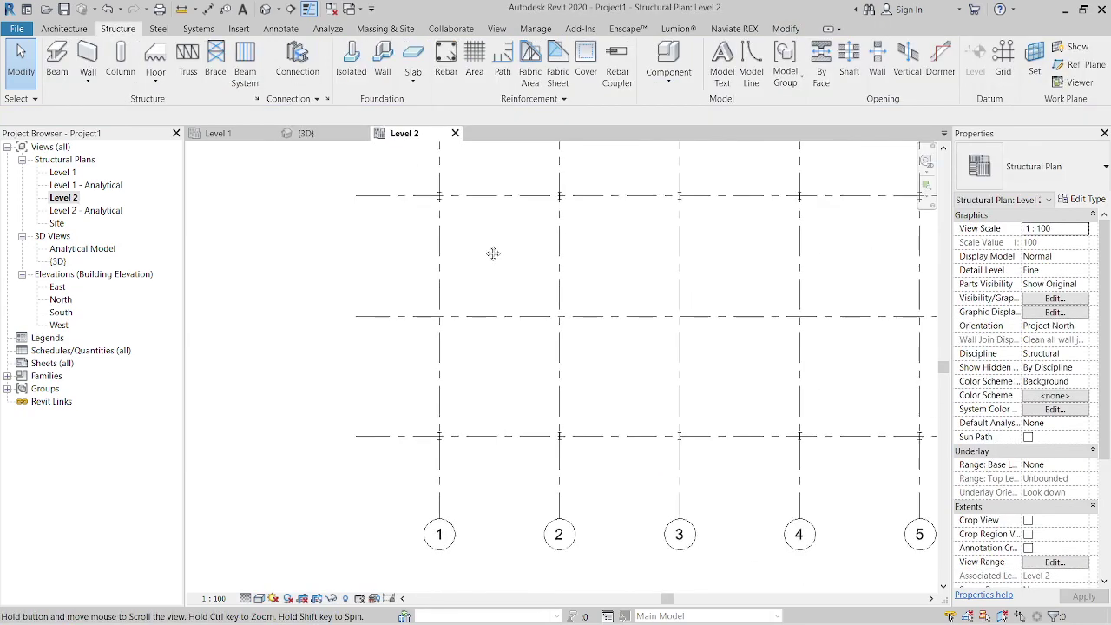
left_click(56, 61)
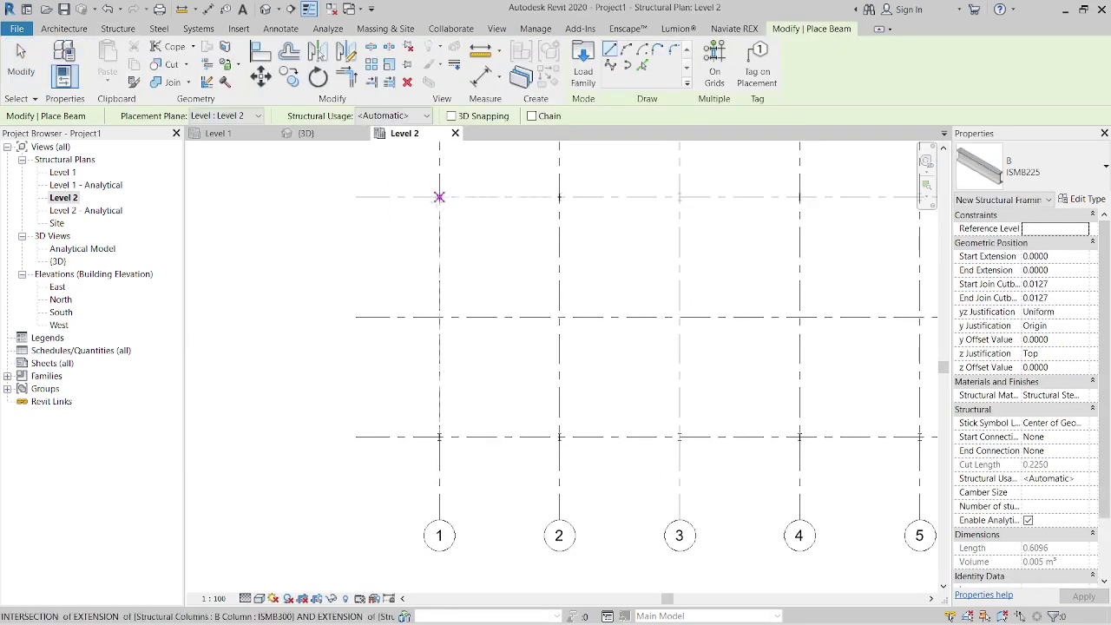
left_click(440, 196)
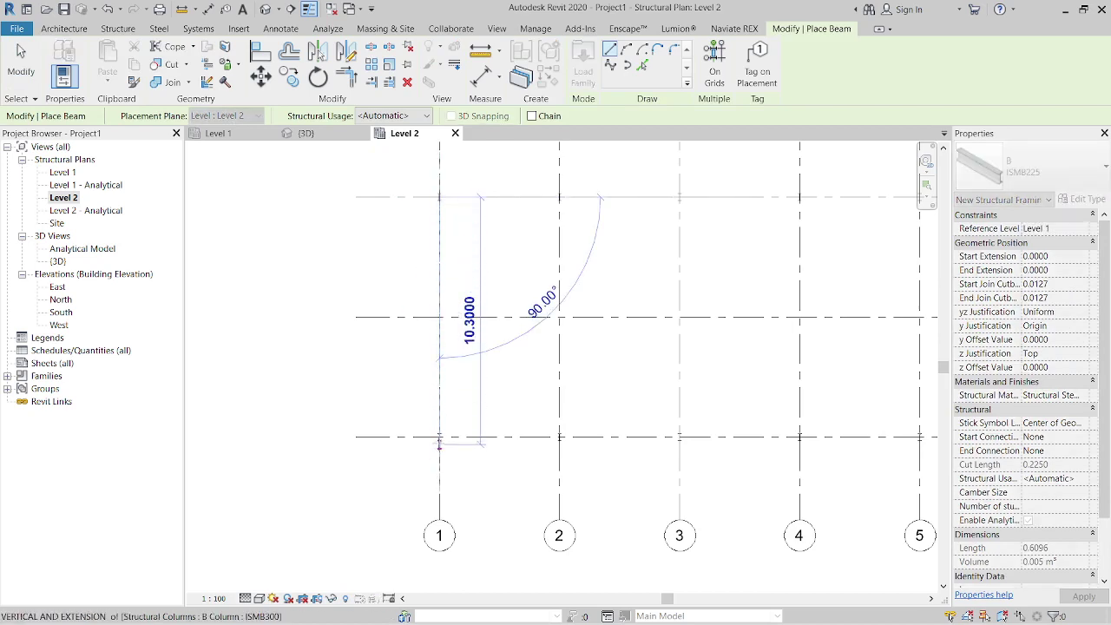
left_click(439, 437)
key("Escape")
key("Escape")
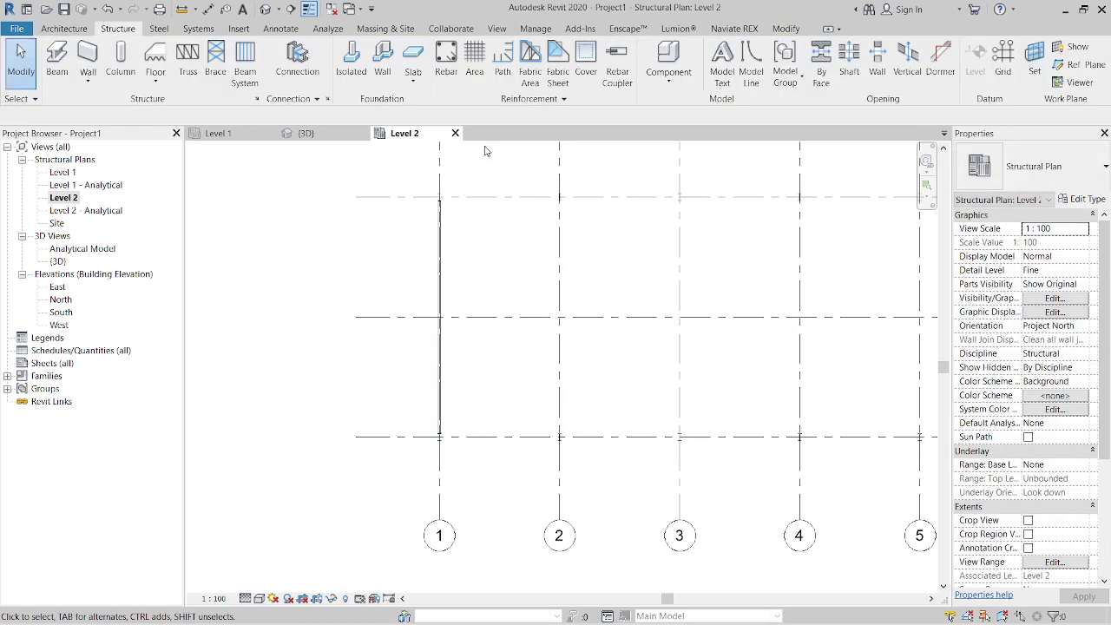
scroll(451, 294, "up", 2)
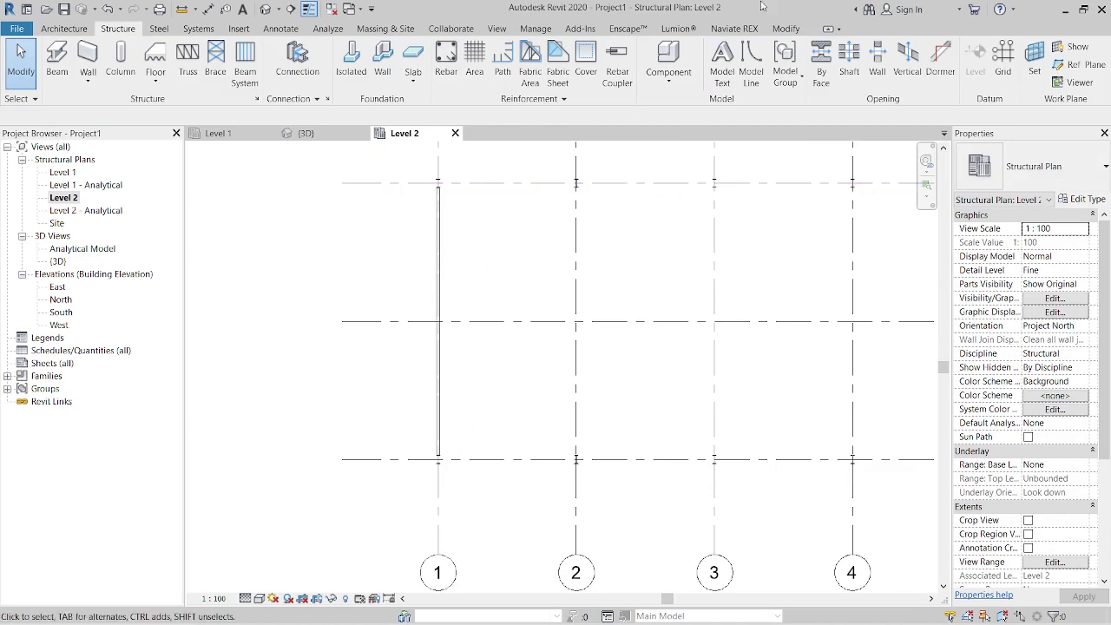
Step: Use Split Element to cut the grid 1 beam at grid B, then view it in 3D
left_click(786, 28)
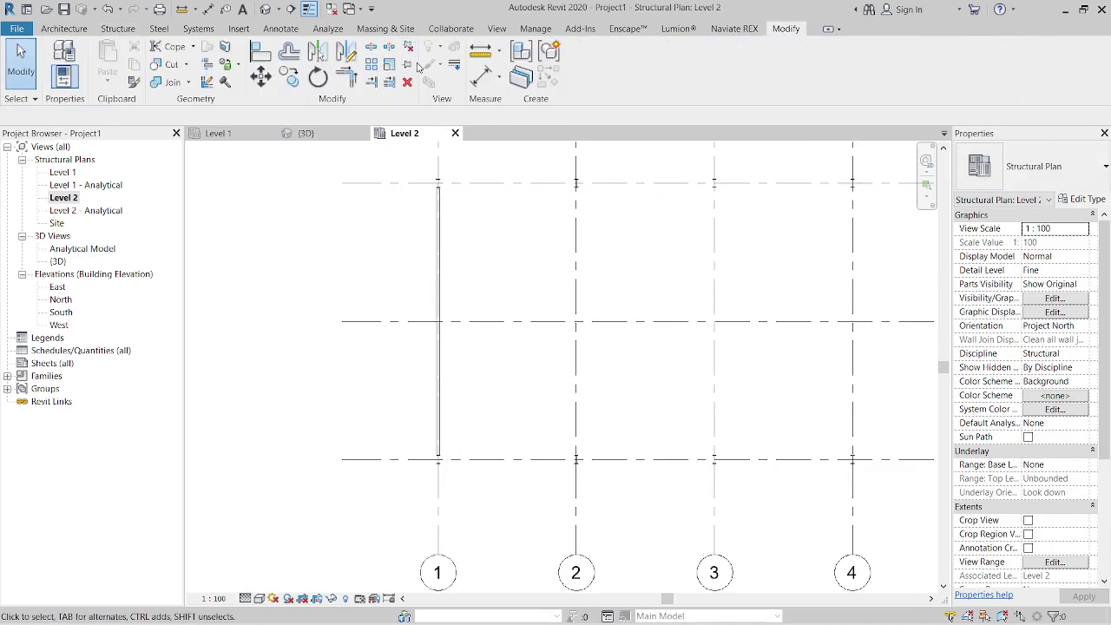
left_click(369, 47)
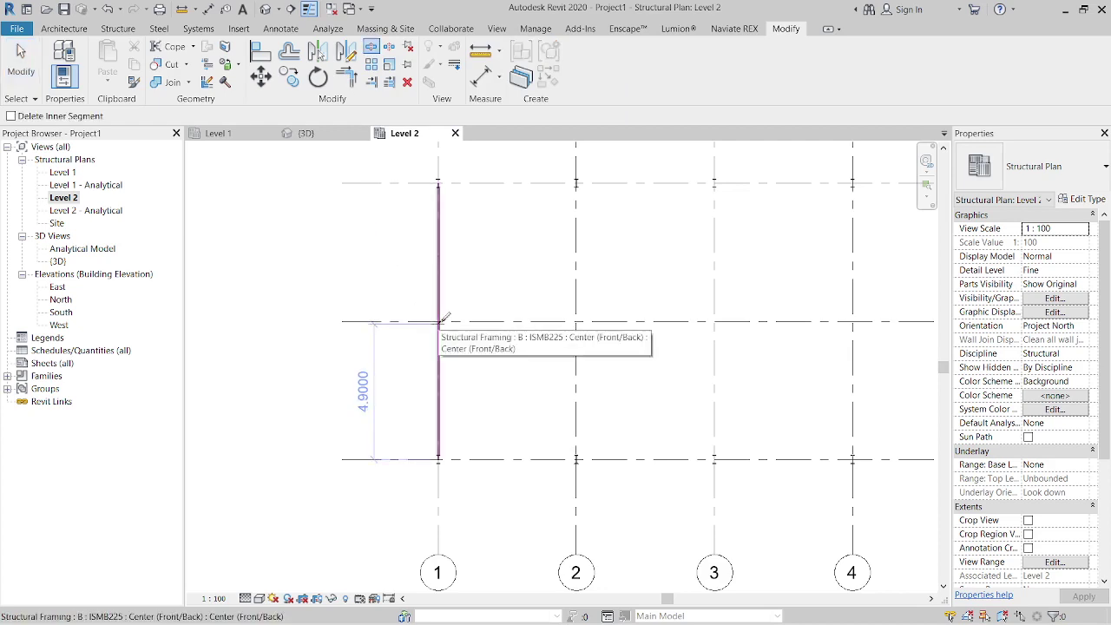
left_click(438, 319)
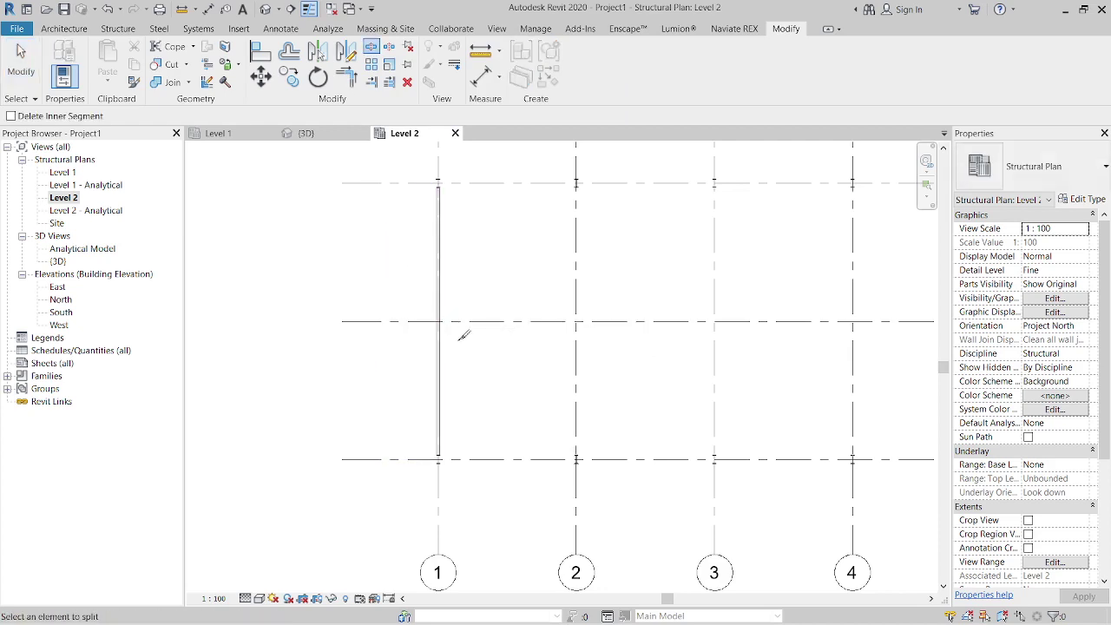
key("Escape")
key("Escape")
key("ctrl+Tab")
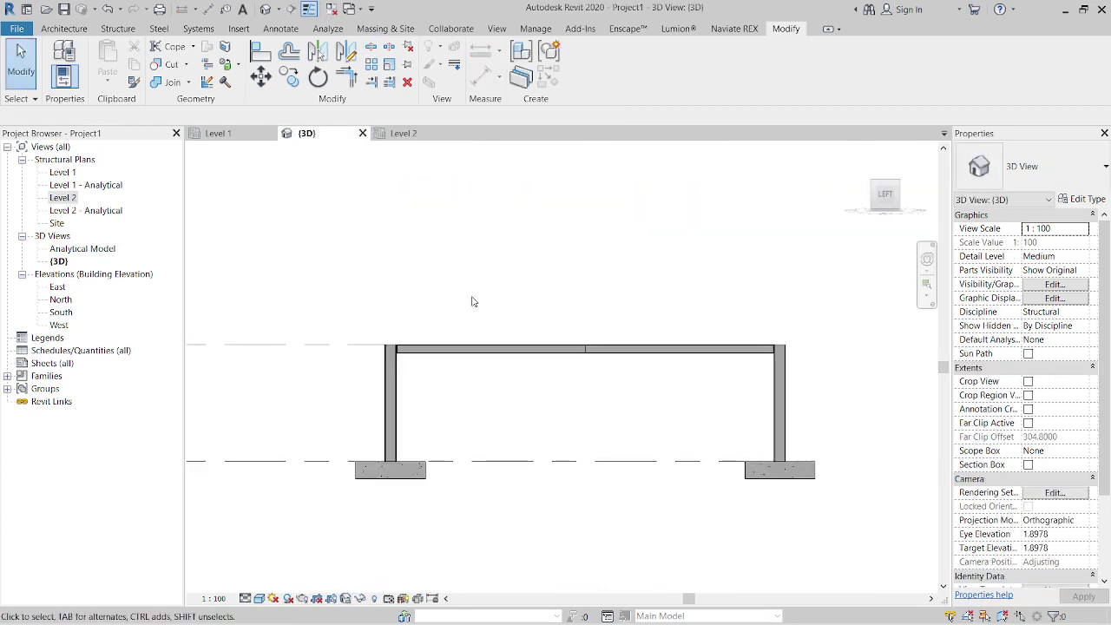
left_click(451, 351)
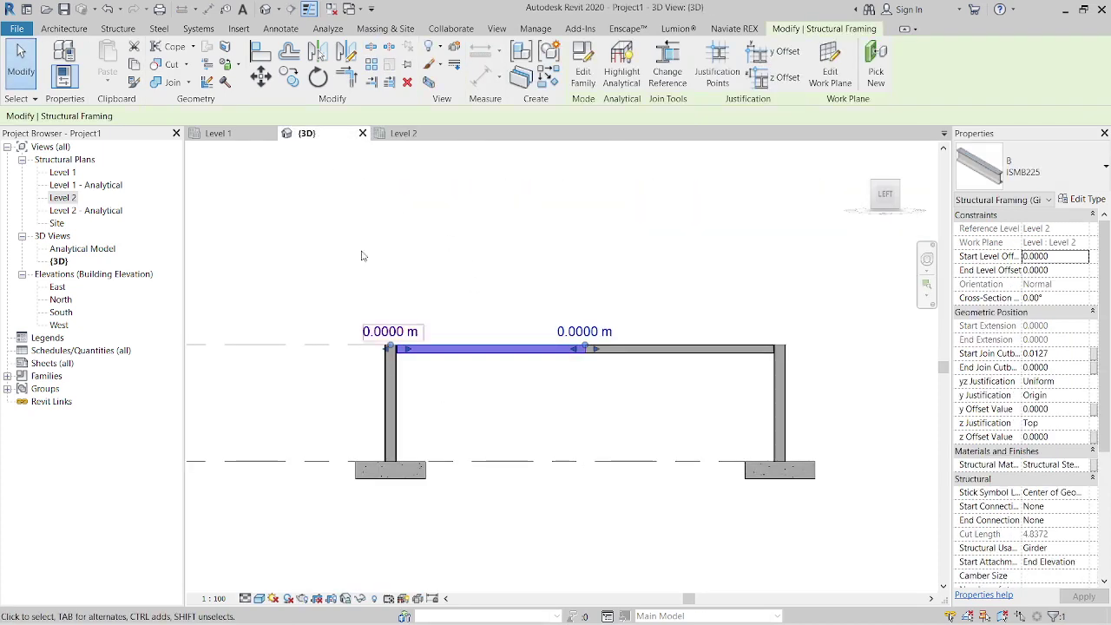
key("Escape")
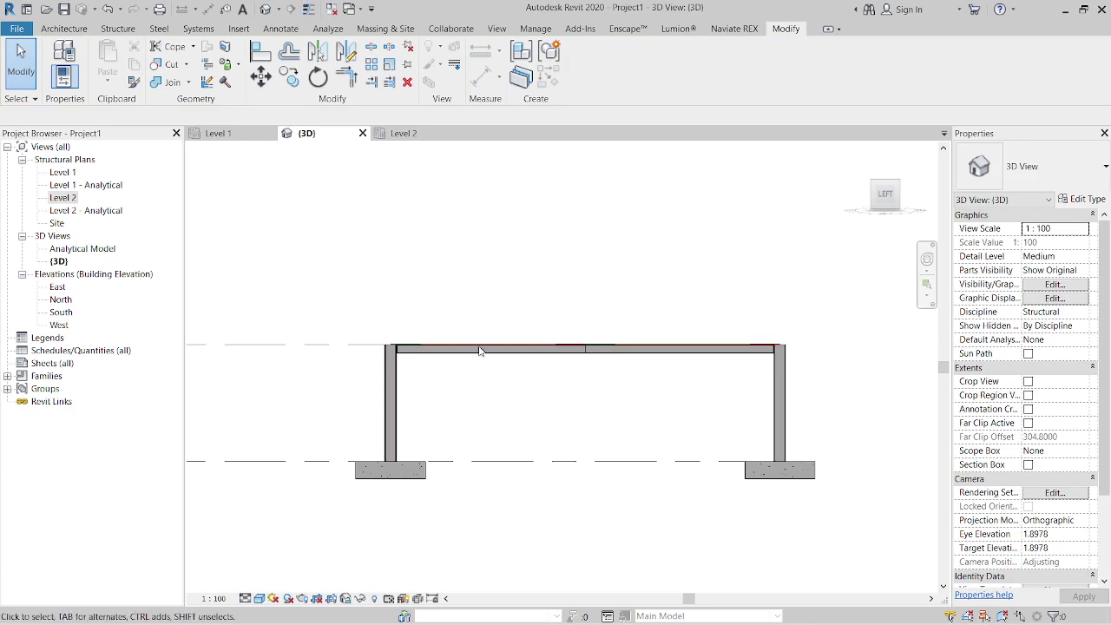
mouse_move(558, 319)
middle_mouse_down("shift")
mouse_move(576, 353)
mouse_move(595, 502)
mouse_move(434, 489)
mouse_move(848, 530)
mouse_move(738, 495)
mouse_move(550, 408)
middle_mouse_up("shift")
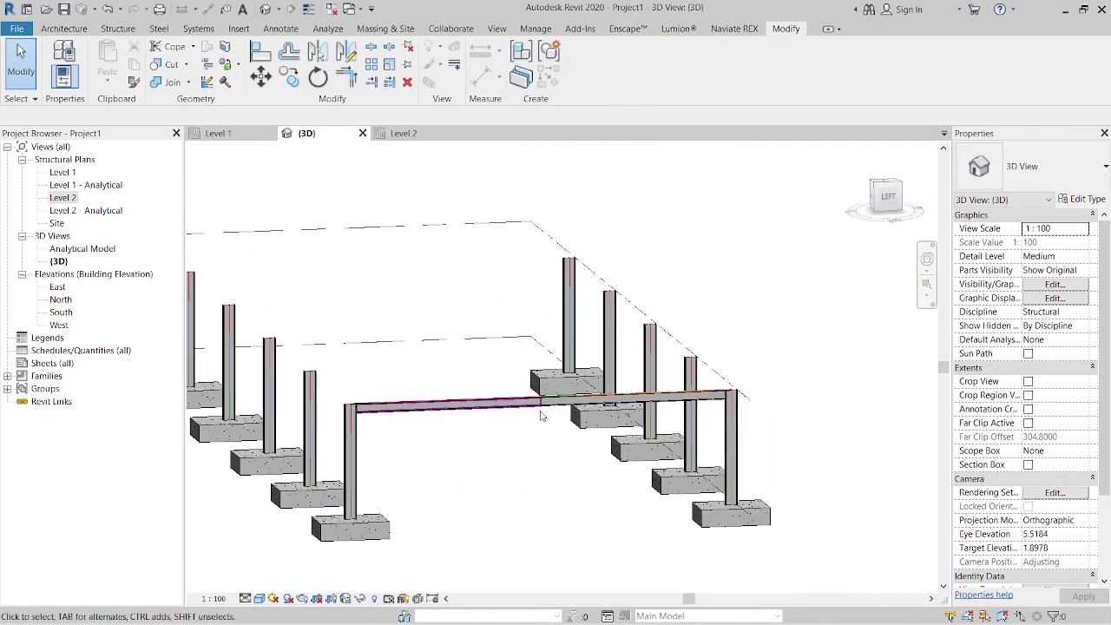
left_click(486, 419)
middle_click_drag(482, 420, 473, 521, "shift")
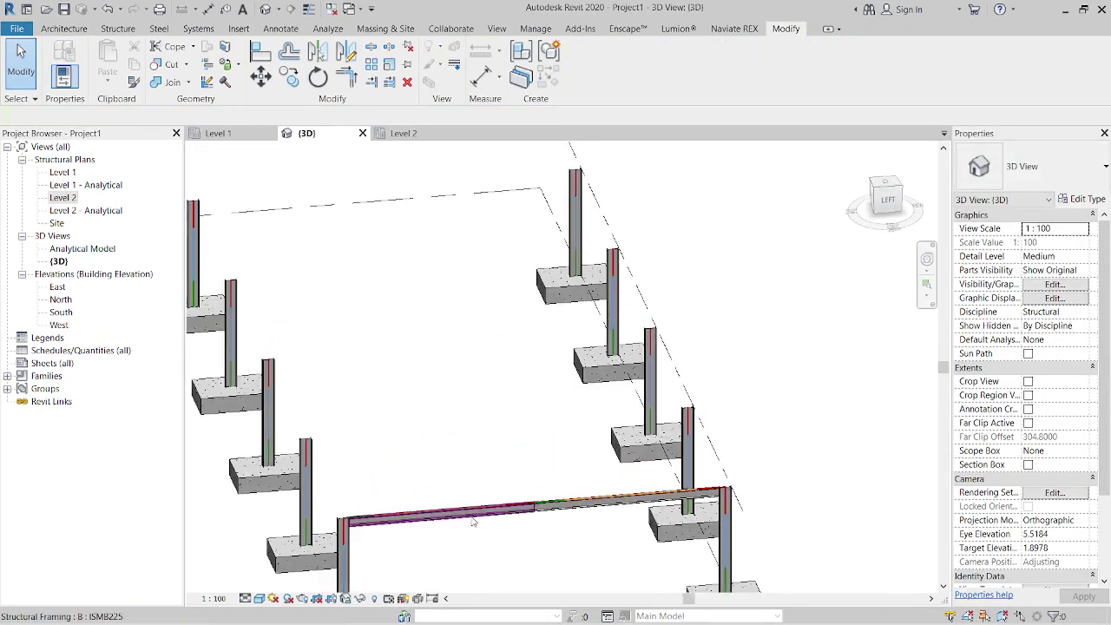
scroll(476, 521, "up", 3)
scroll(495, 514, "up", 3)
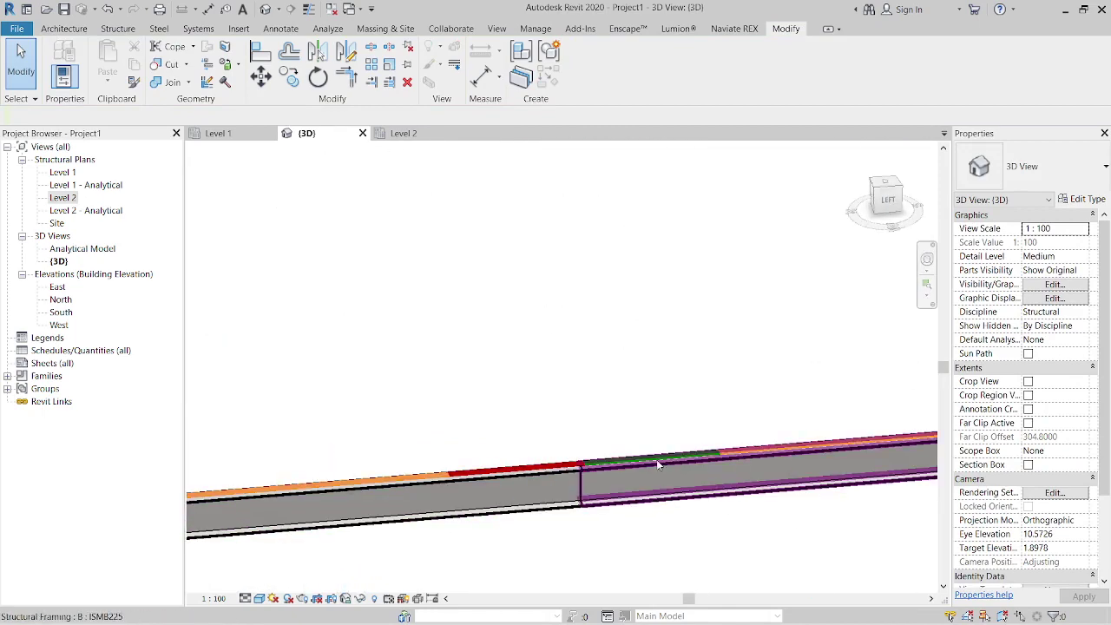
middle_click_drag(707, 541, 609, 439, "shift")
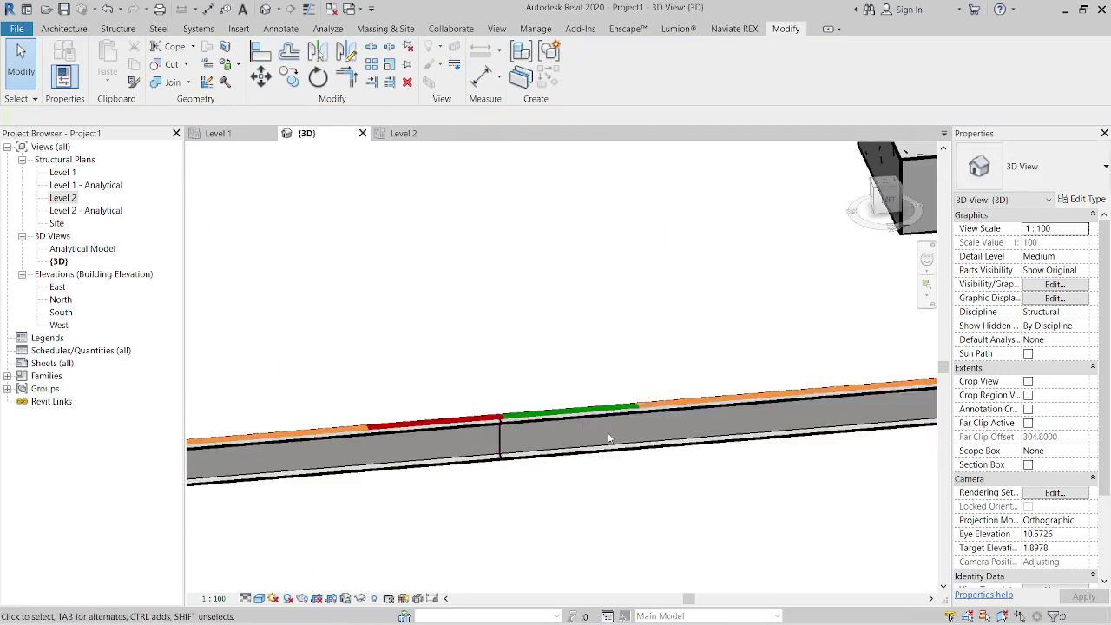
left_click(609, 417)
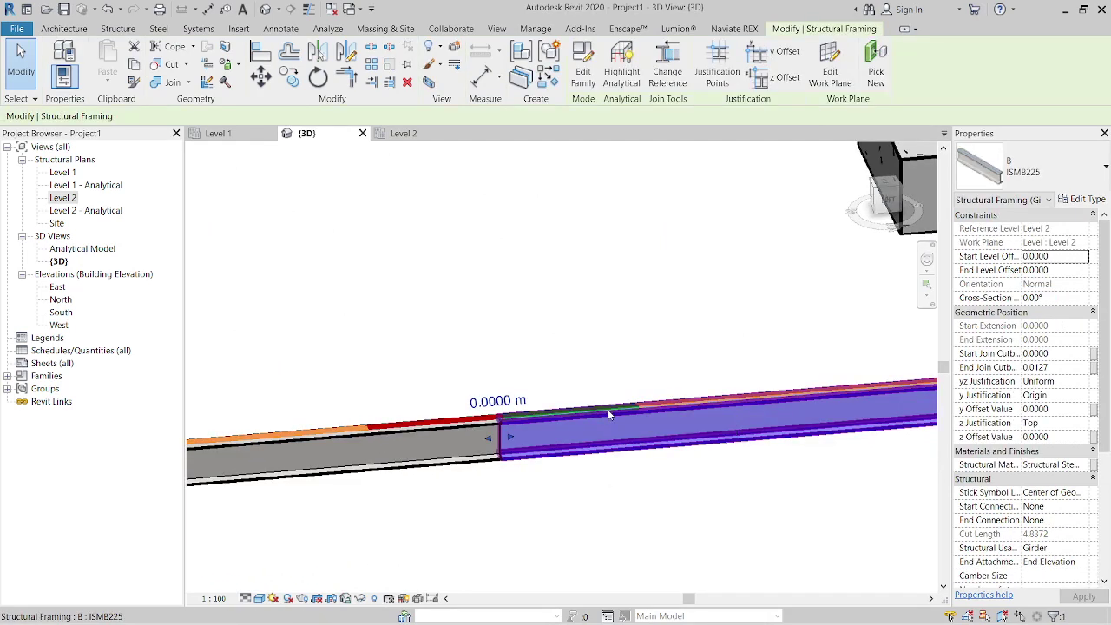
Step: Flip the structural framing ends of the right beam half
right_click(610, 414)
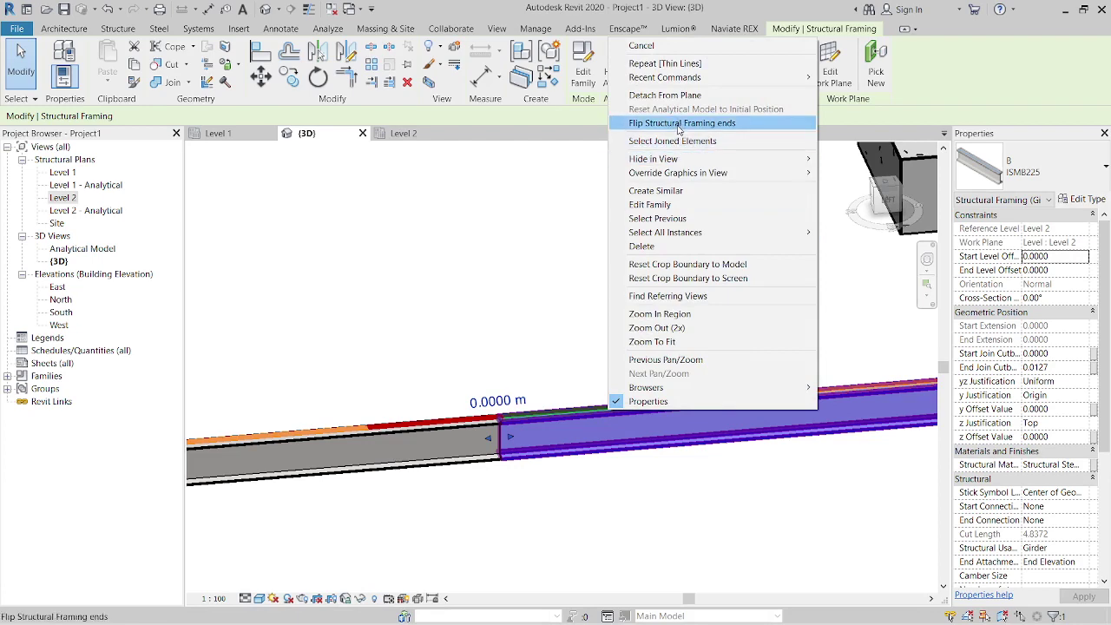
left_click(680, 123)
left_click(573, 308)
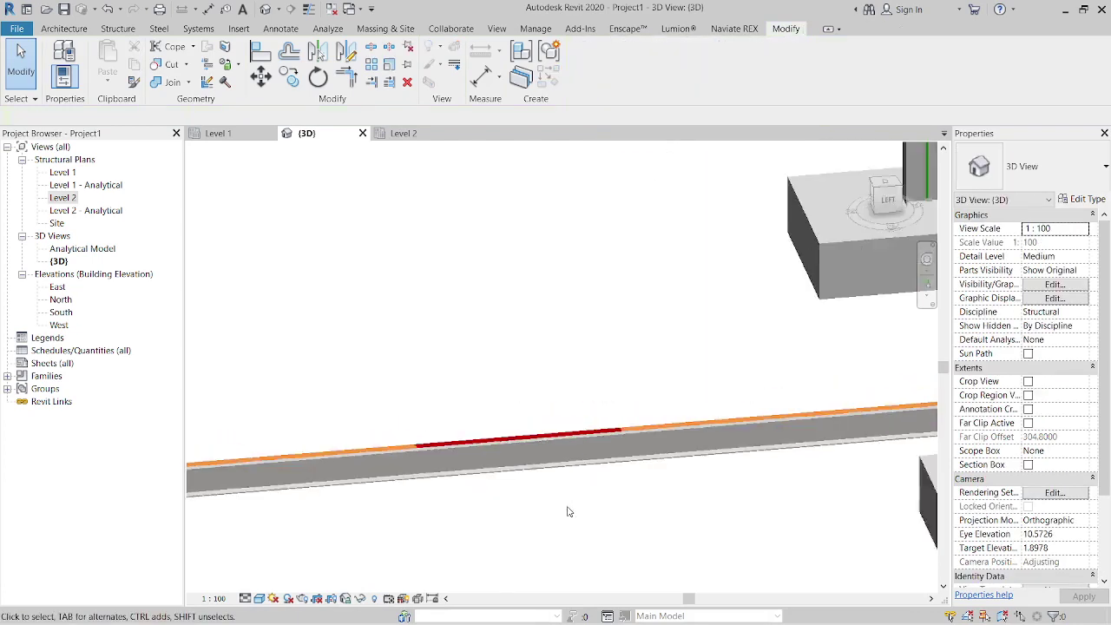
Step: Set an End Level Offset of 1.2 m on both beam halves together
left_click(582, 460)
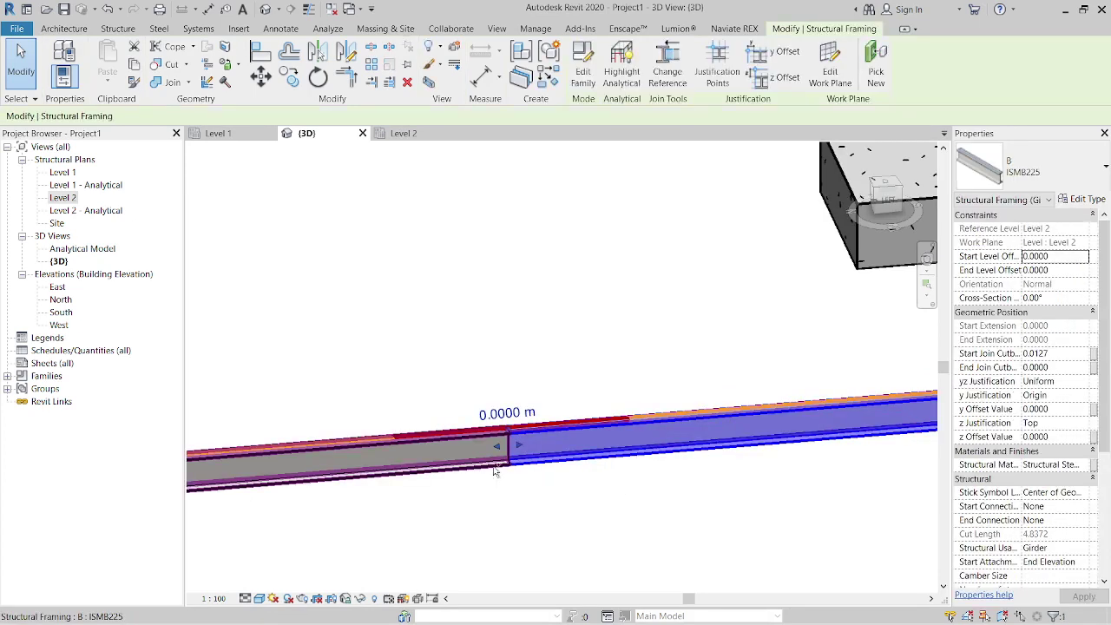
left_click(494, 470, "ctrl")
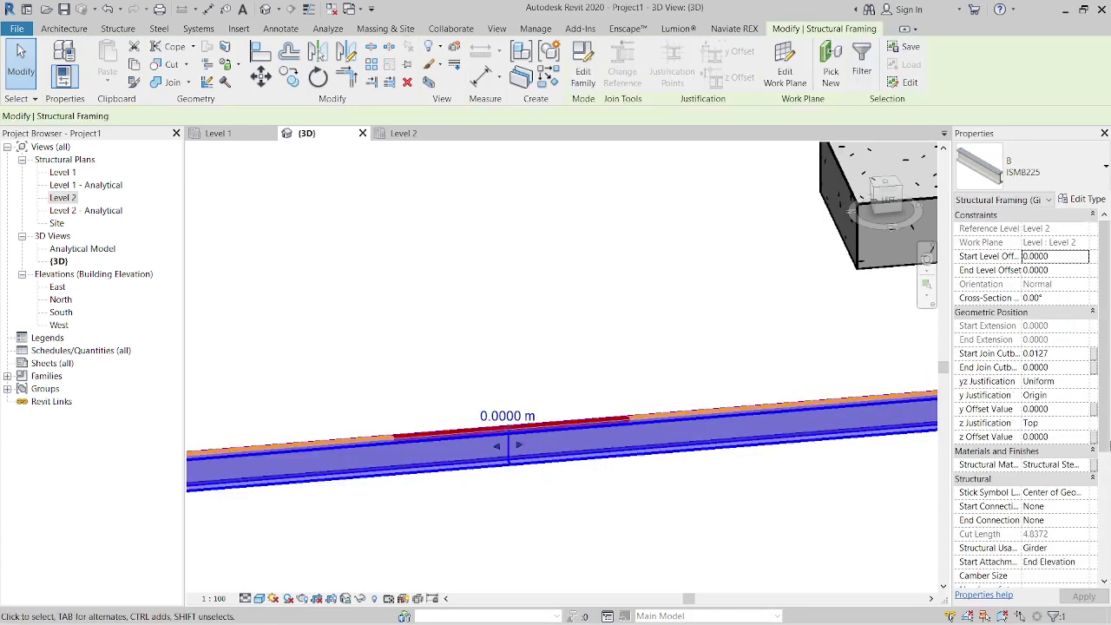
left_click(1073, 270)
type("1.2")
key("Tab")
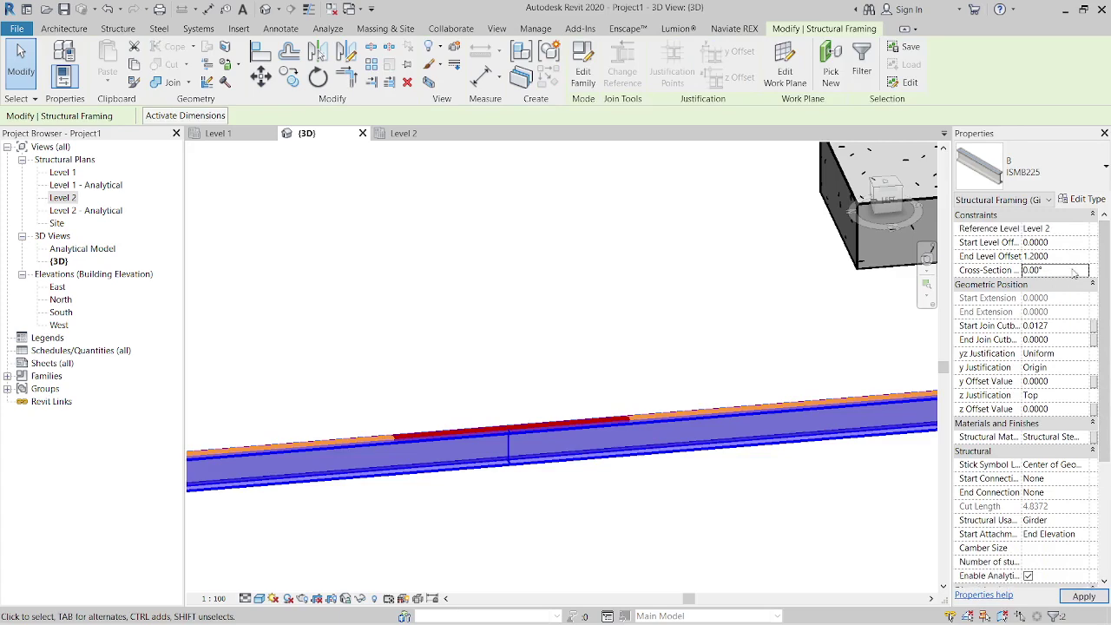
key("Escape")
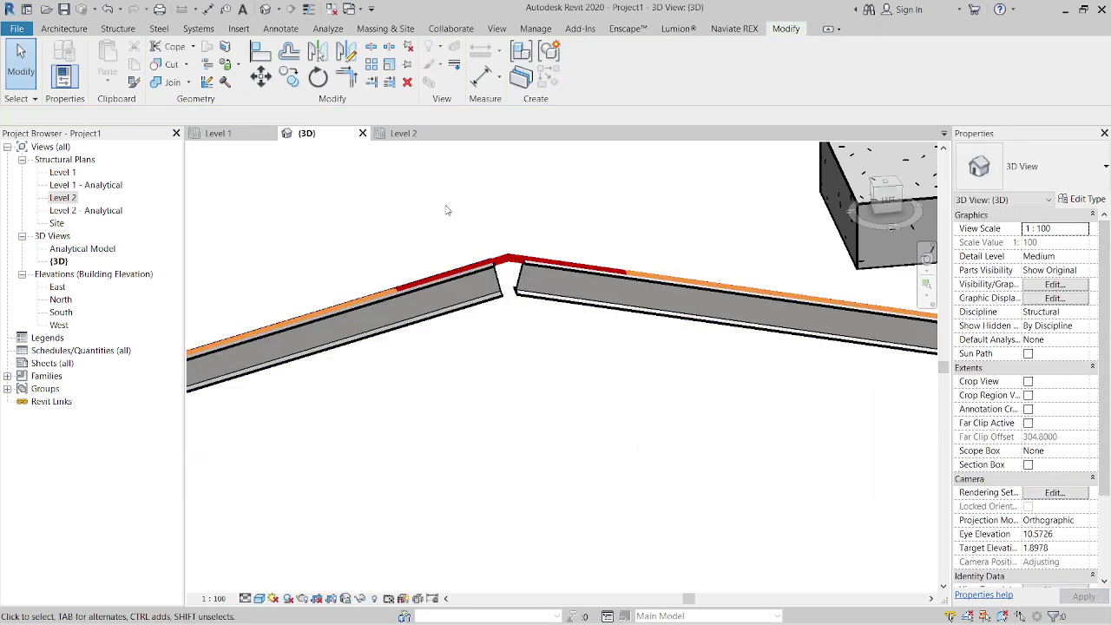
mouse_move(671, 240)
middle_mouse_down("shift")
mouse_move(671, 402)
mouse_move(647, 481)
mouse_move(628, 411)
mouse_move(856, 426)
mouse_move(710, 460)
mouse_move(766, 425)
middle_mouse_up("shift")
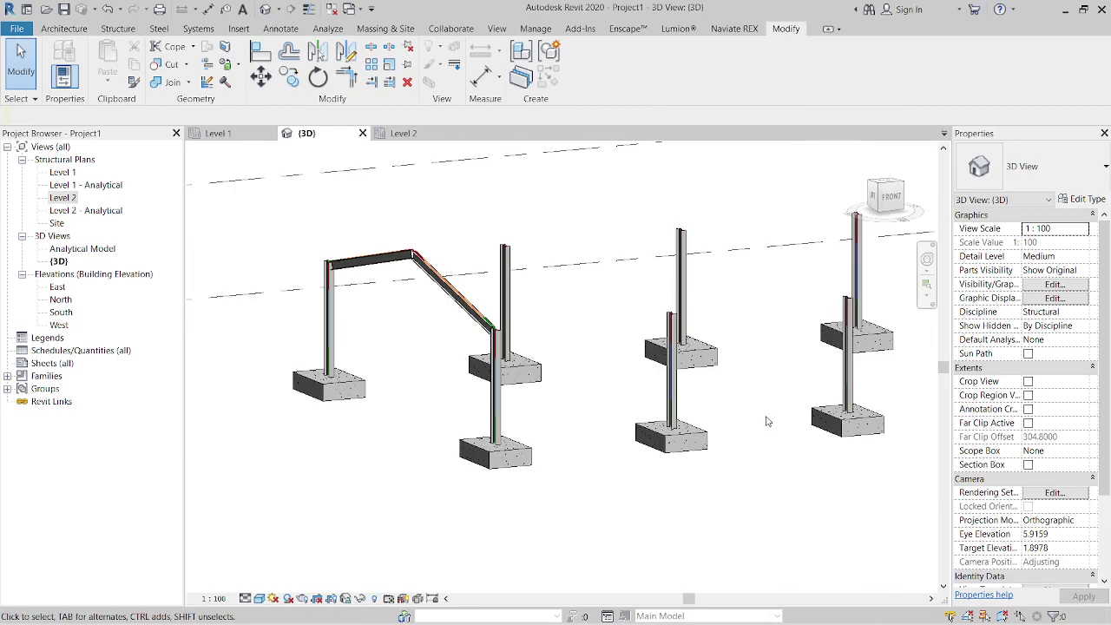
mouse_move(599, 407)
middle_mouse_down("shift")
mouse_move(683, 410)
mouse_move(541, 426)
mouse_move(675, 456)
mouse_move(668, 471)
mouse_move(702, 451)
mouse_move(721, 469)
mouse_move(775, 479)
middle_mouse_up("shift")
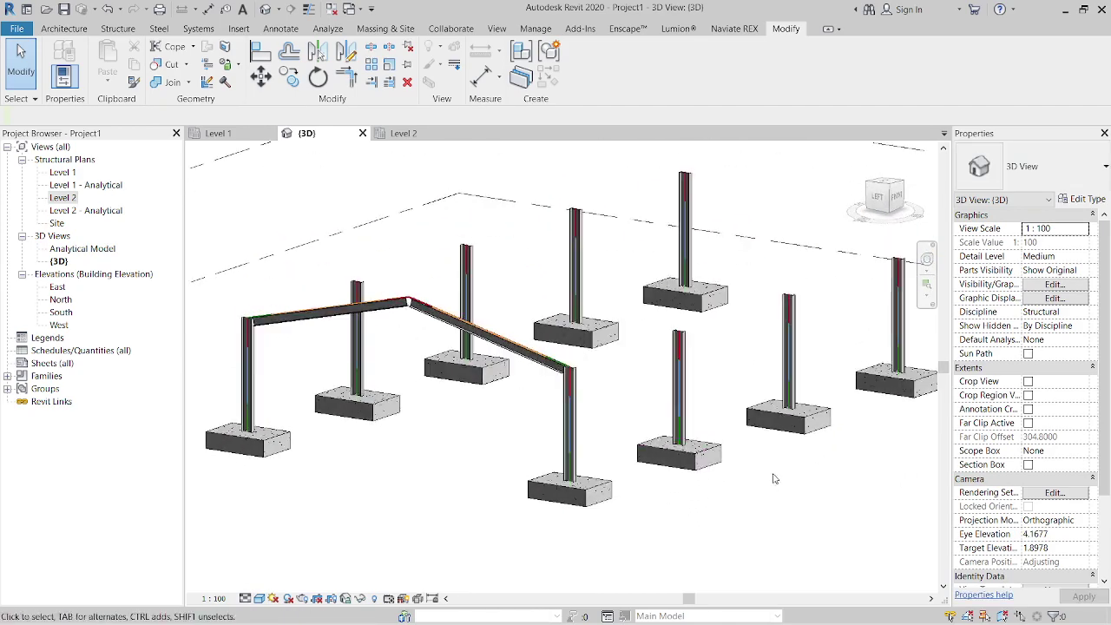
middle_click_drag(358, 404, 486, 379)
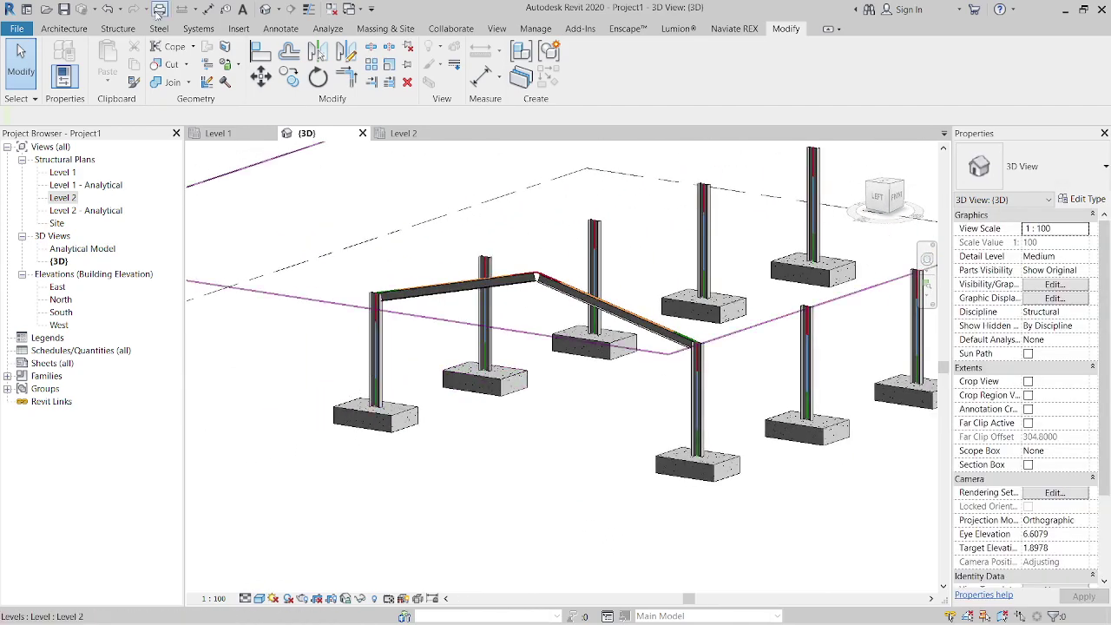
Step: Bring up the steel connection and fabrication tools from the Structure and Steel ribbon tabs
left_click(134, 29)
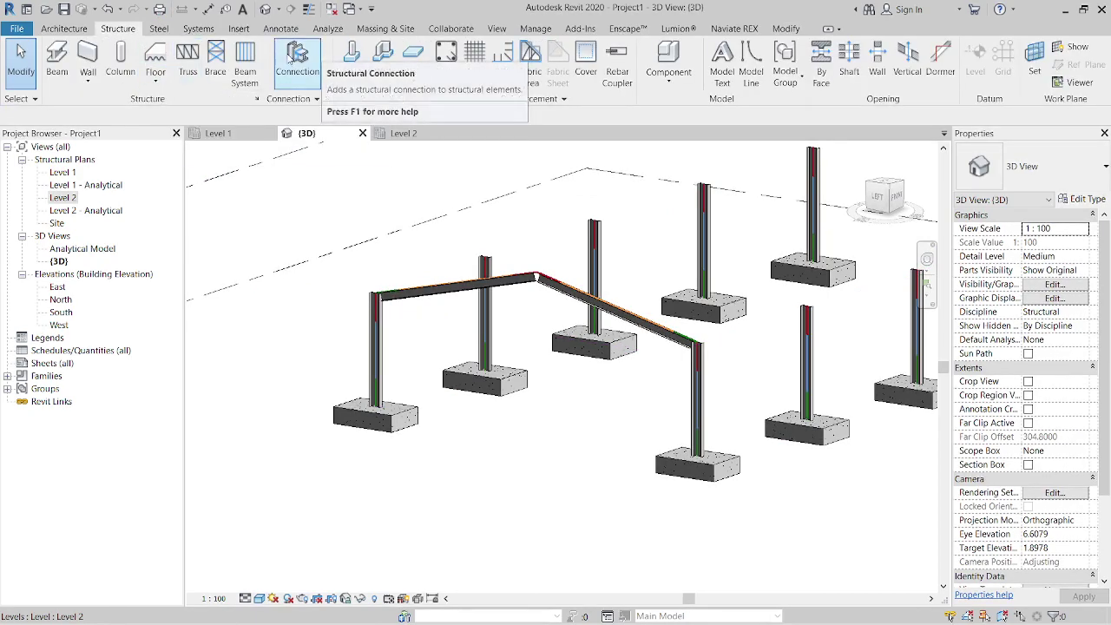
left_click(170, 31)
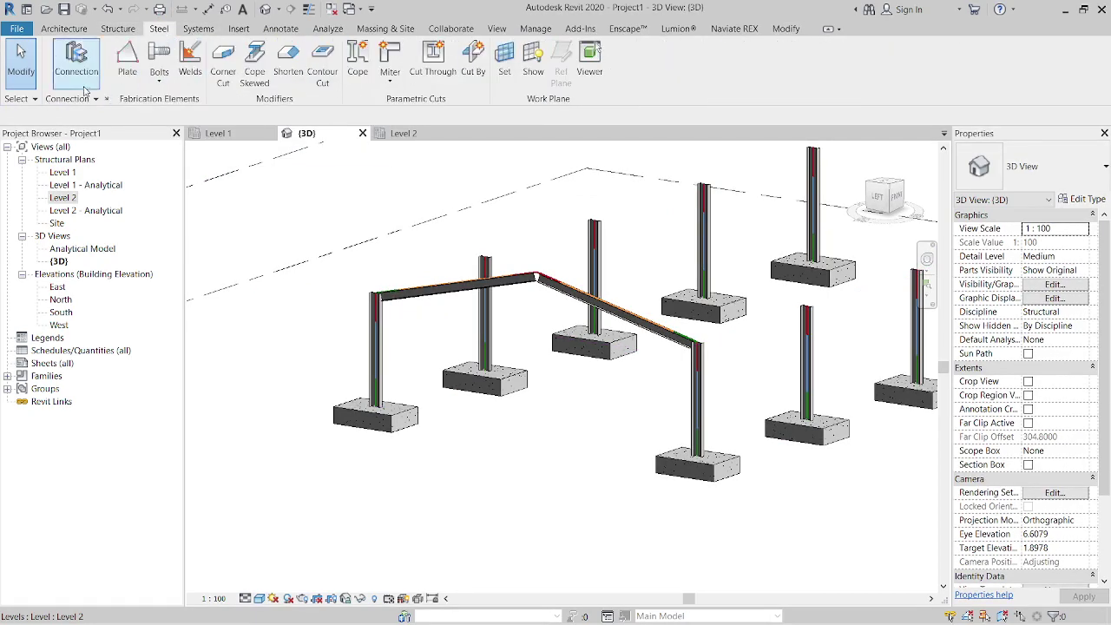